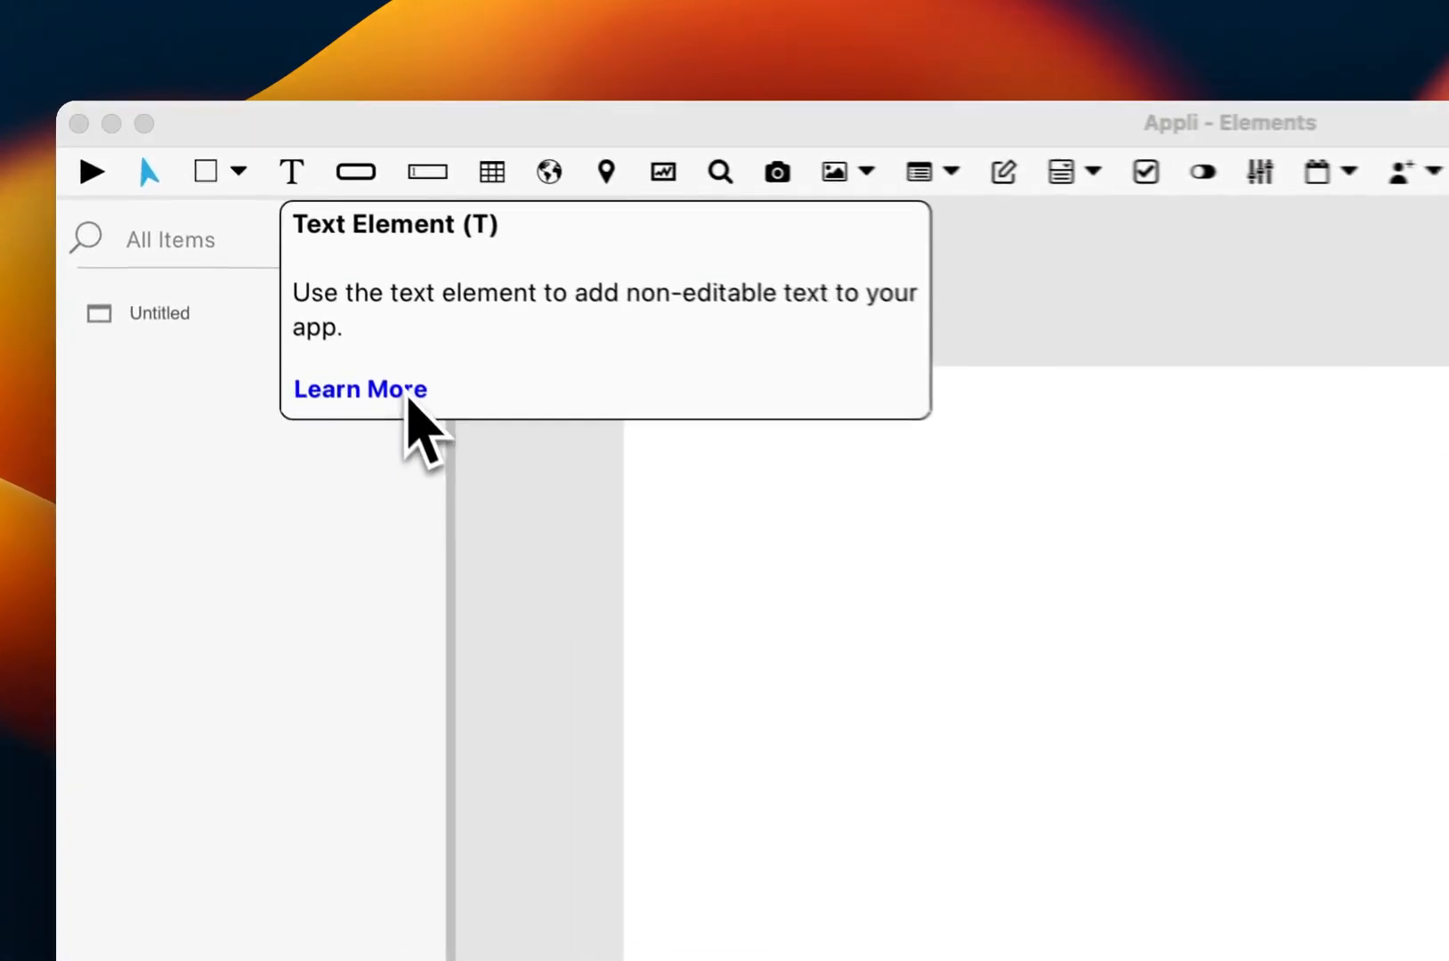
Read through the Text element's documentation page, including its actions, events and property tables, and return to the Appli project
{"action": "left_click", "coordinate": [288, 257]}
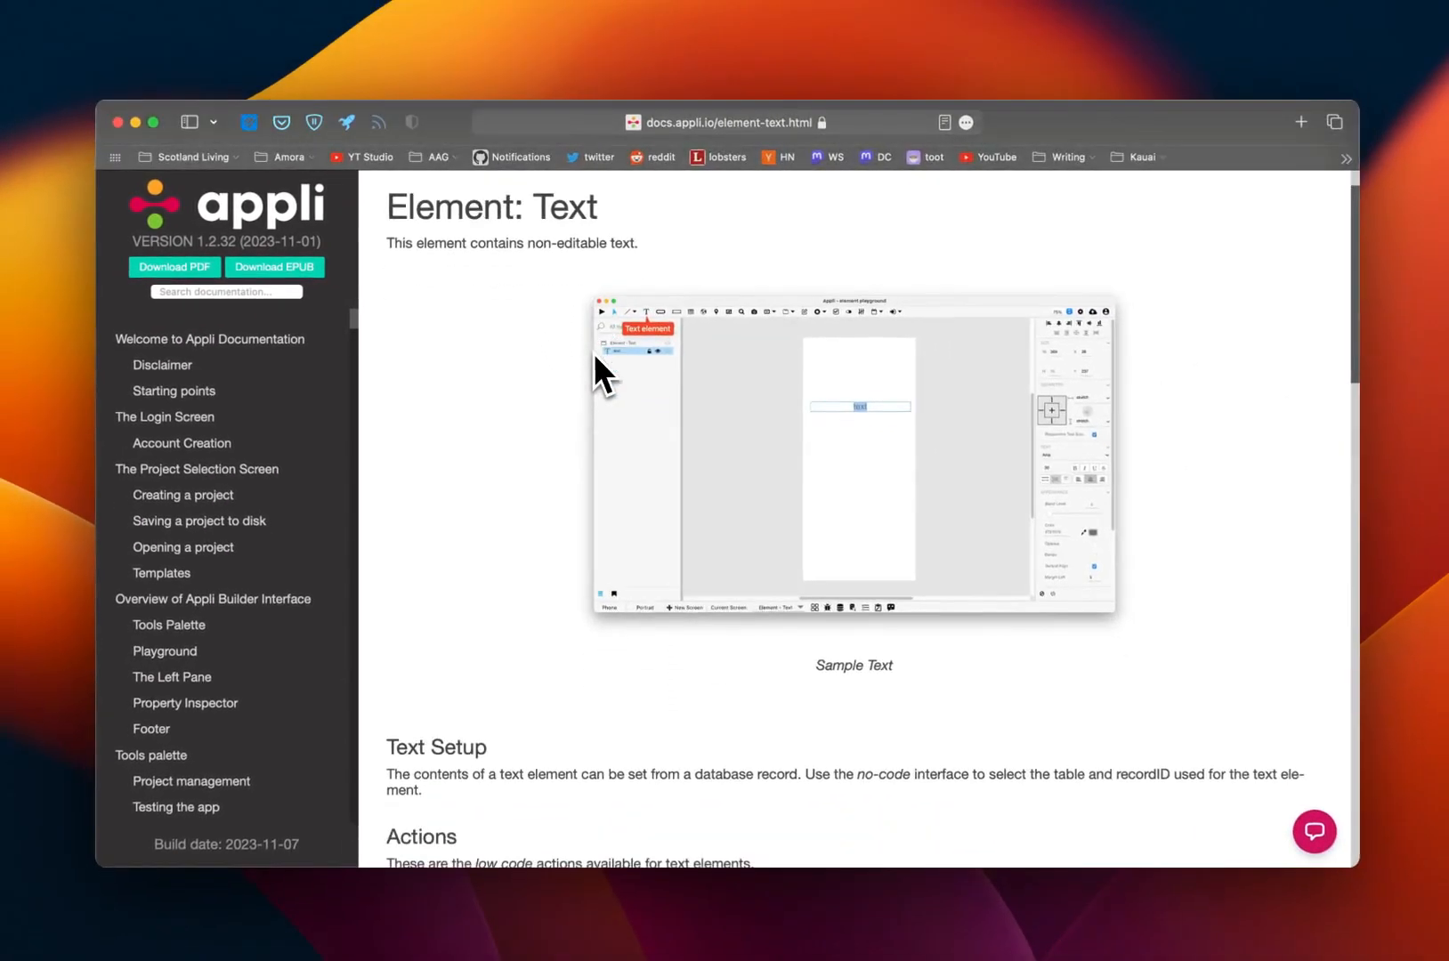
{"action": "scroll", "coordinate": [592, 352], "scroll_direction": "down", "scroll_amount": 8}
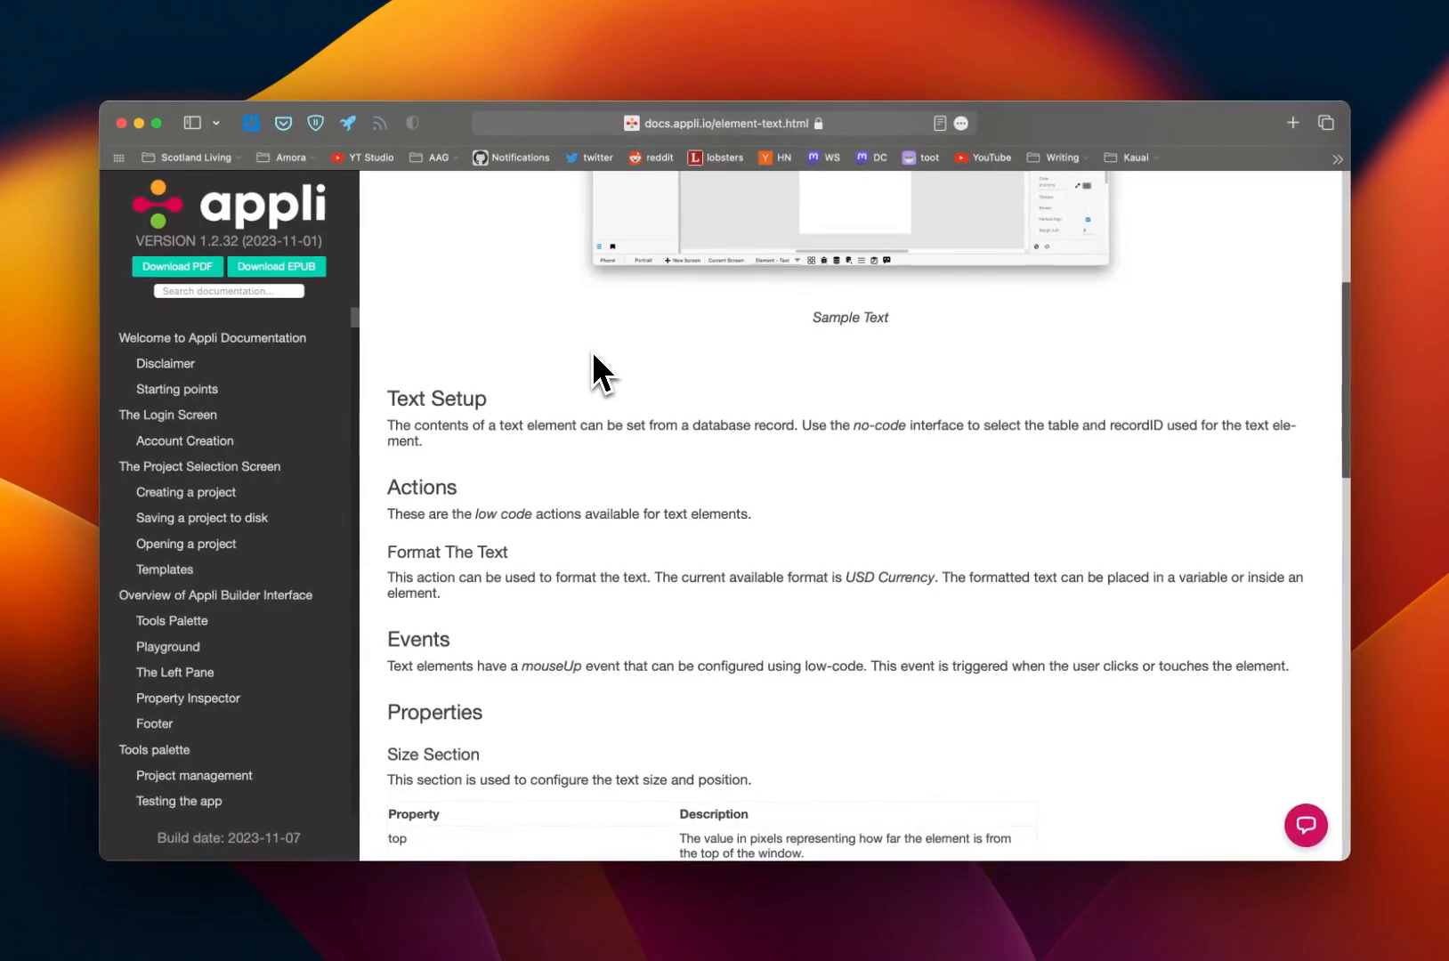
{"action": "scroll", "coordinate": [593, 358], "scroll_direction": "down", "scroll_amount": 10}
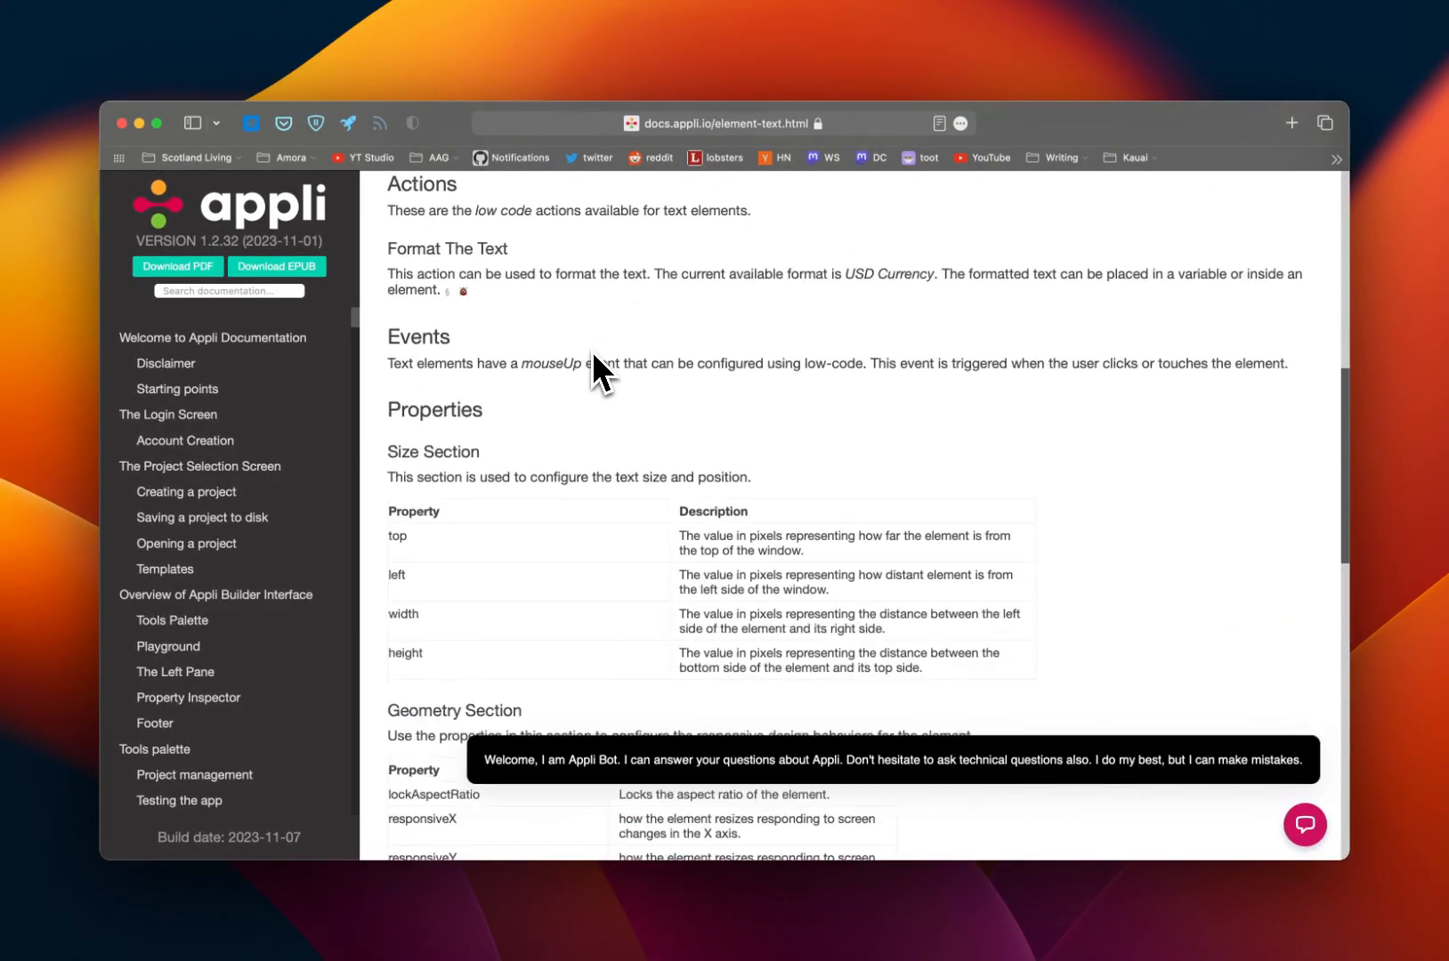
{"action": "scroll", "coordinate": [594, 354], "scroll_direction": "down", "scroll_amount": 10}
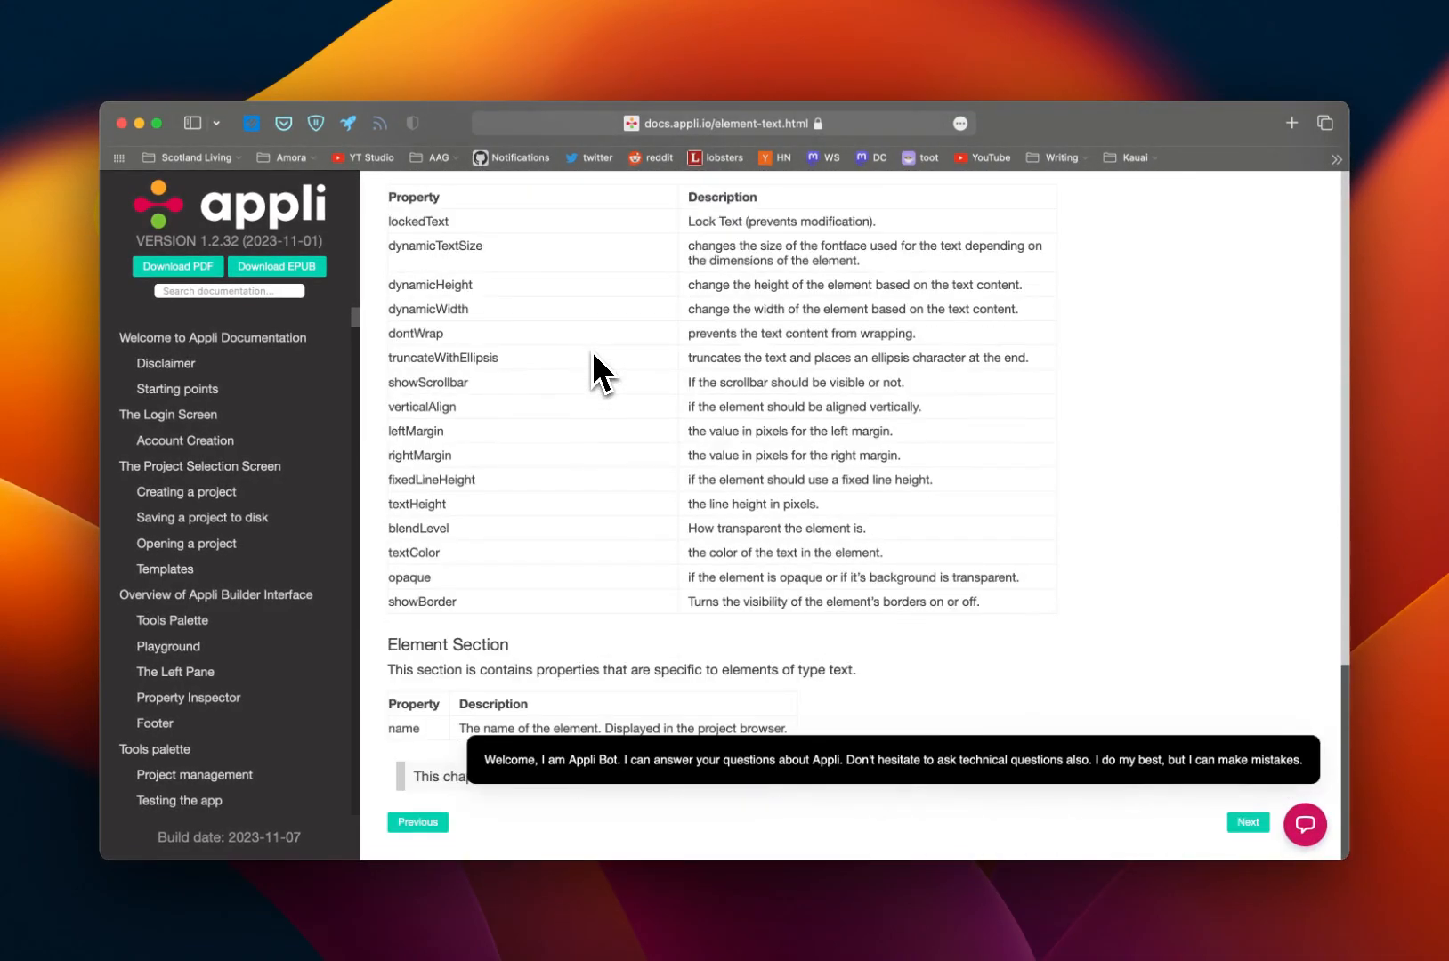
{"action": "key", "text": "super+Tab"}
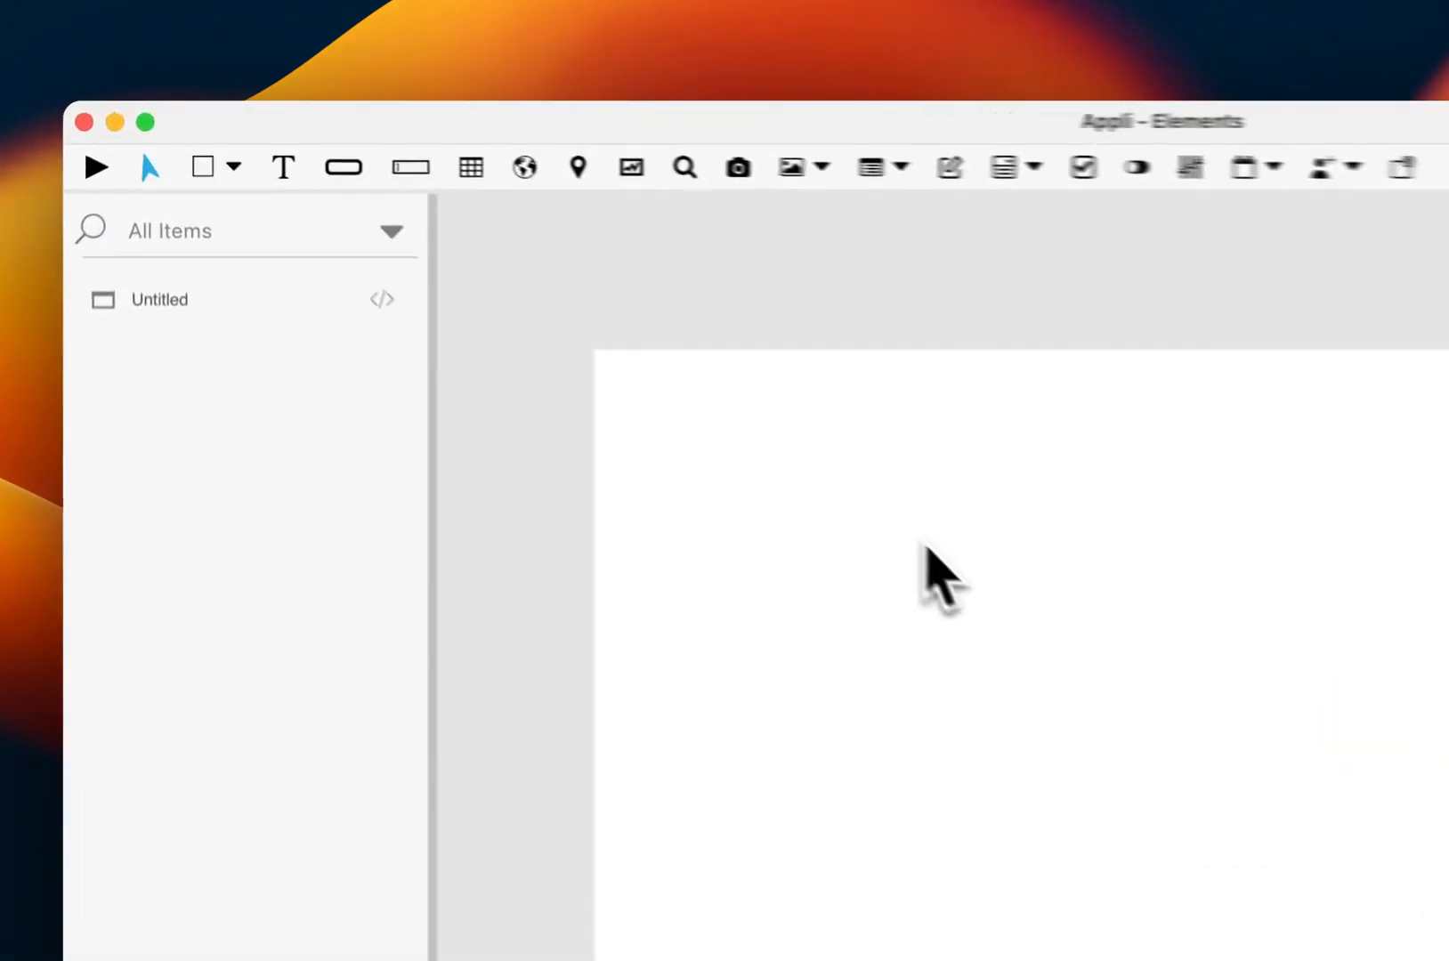
Add a wide text element named "paragraph" near the top of the screen and fill it with the "Lorem ipsum dolor sit amet" paragraph
{"action": "left_click", "coordinate": [332, 182]}
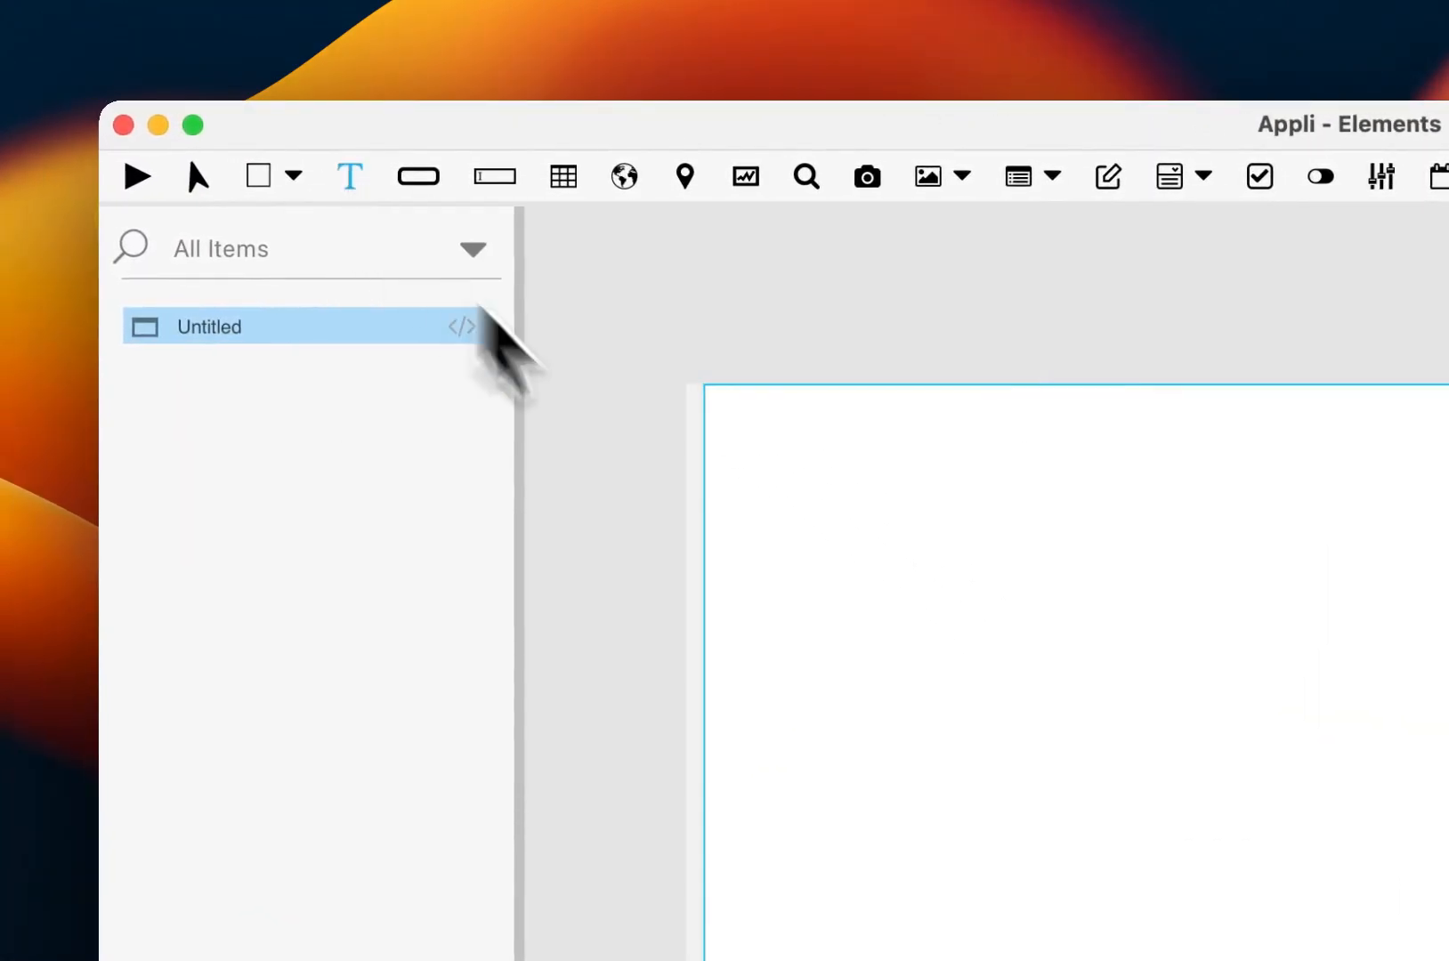
{"action": "left_click_drag", "start_coordinate": [730, 439], "coordinate": [1411, 663]}
{"action": "type", "text": "paragraph"}
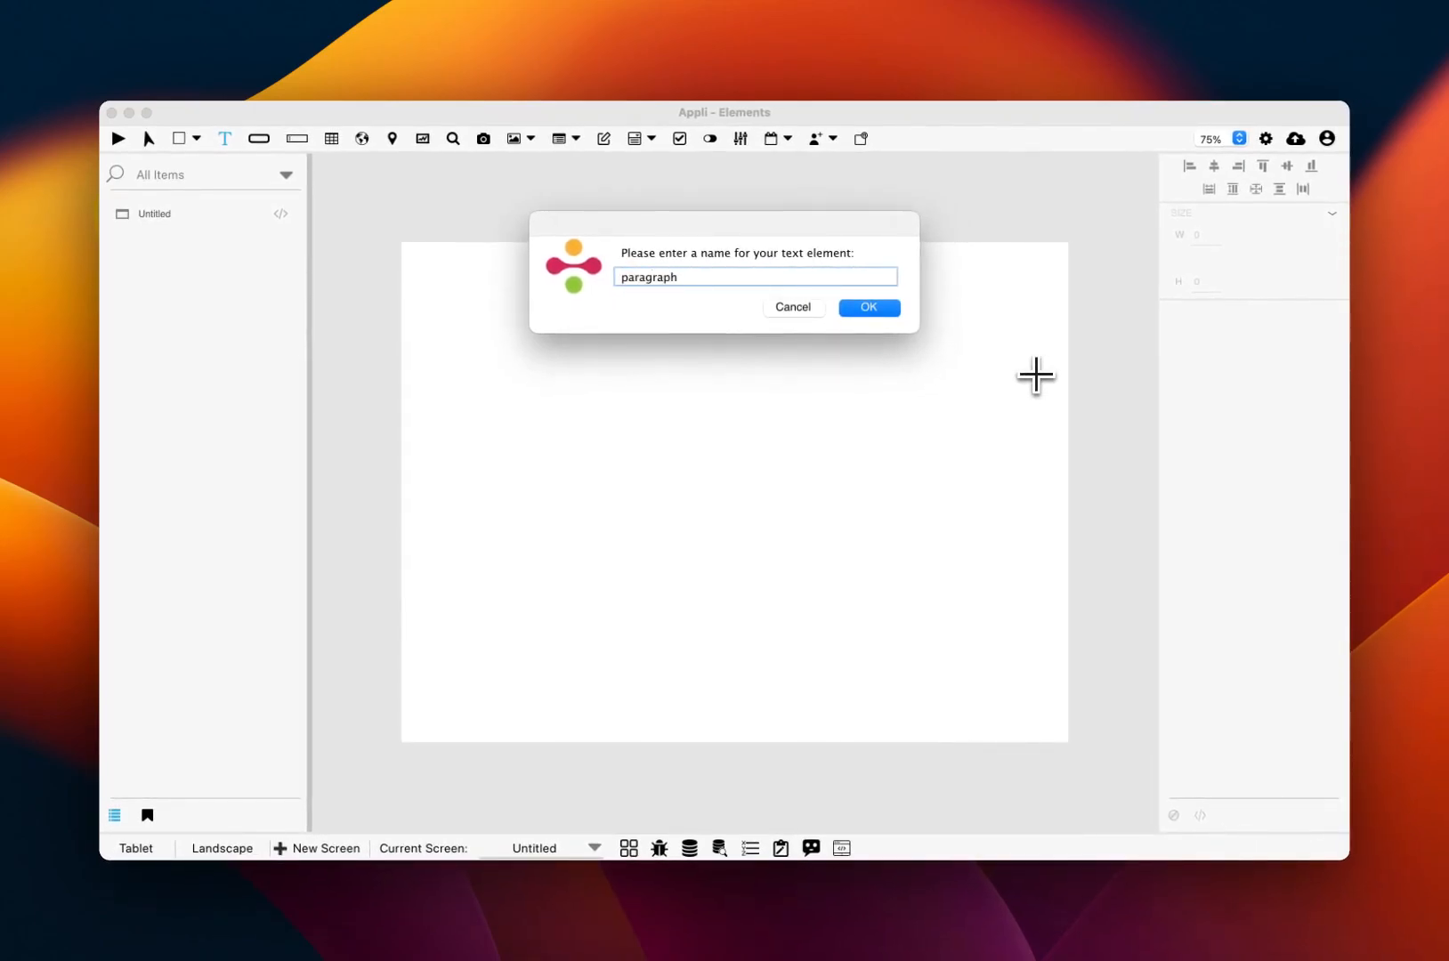
{"action": "key", "text": "Return"}
{"action": "type", "text": "Lorem ipsum dolor sit amet, consectetur adipiscing elit. Nam tincidunt, leo ut ultricies congue, leo felis lobortis mauris, et finibus sem massa quis nisl. Cras lobortis purus ut eleifend auctor. Sed eu vehicula tortor. Fusce porttitor lorem ut felis finibus malesuada ut a purus. Sed in ullamcorper nunc. Mauris hendrerit et tortor aliquet interdum. Aenean eget ante in arcu tempor viverra in in nibh. Pellentesque tellus velit, laoreet vel nunc vel, sodales pellentesque velit. Proin non mollis dolor, non pretium ipsum. Donec non dui non augue commodo scelerisque. Aenean tempus nisi a magna volutpat facilisis. Pellentesque a ante eu libero viverra venenatis."}
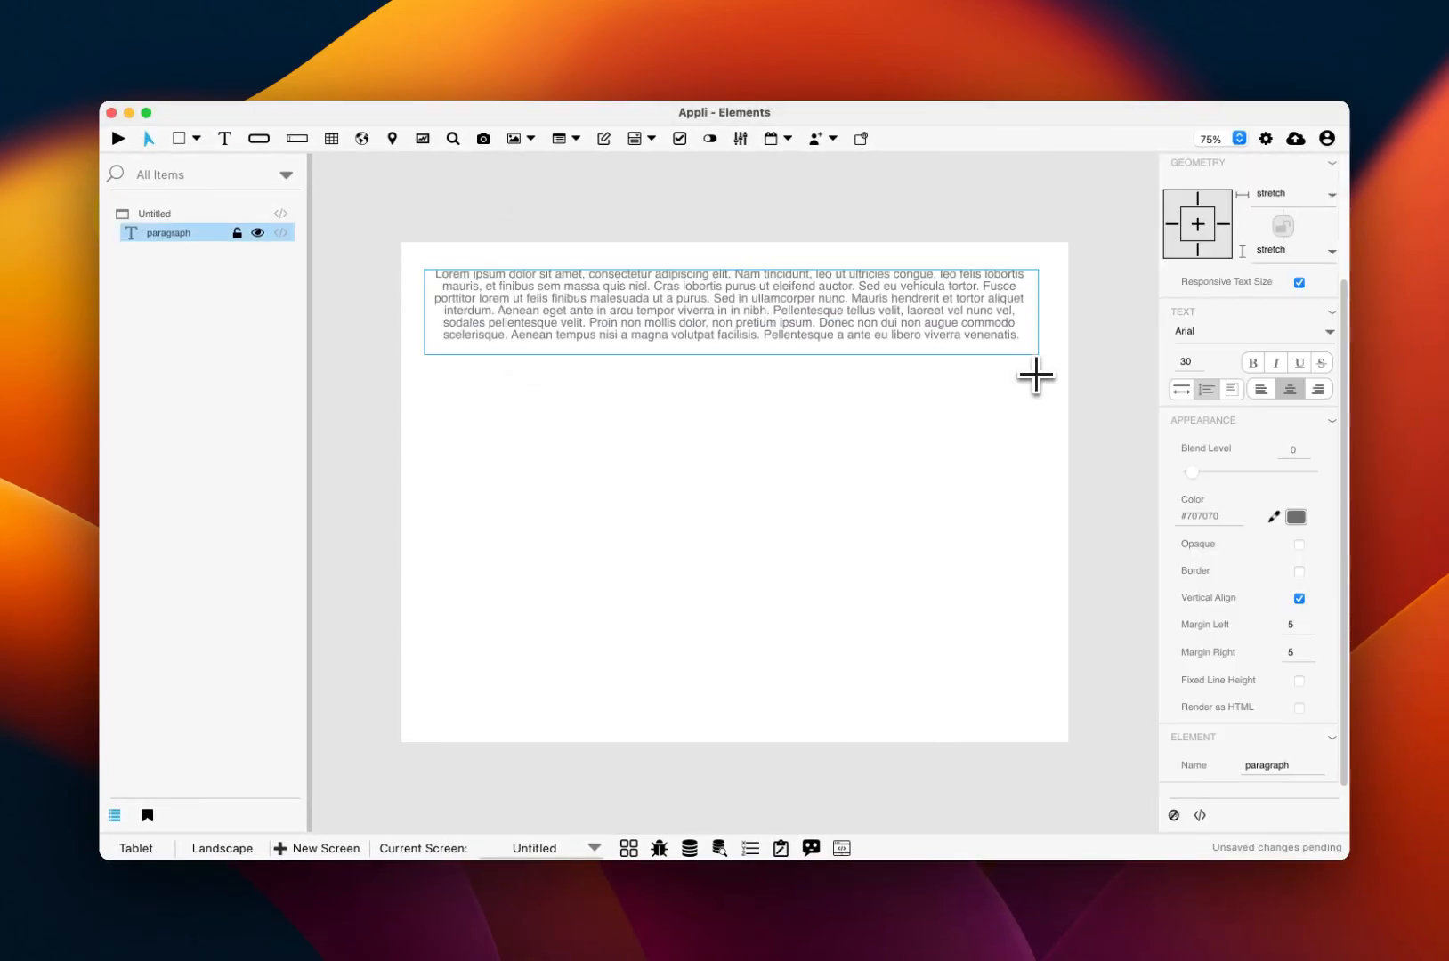
{"action": "left_click", "coordinate": [997, 430]}
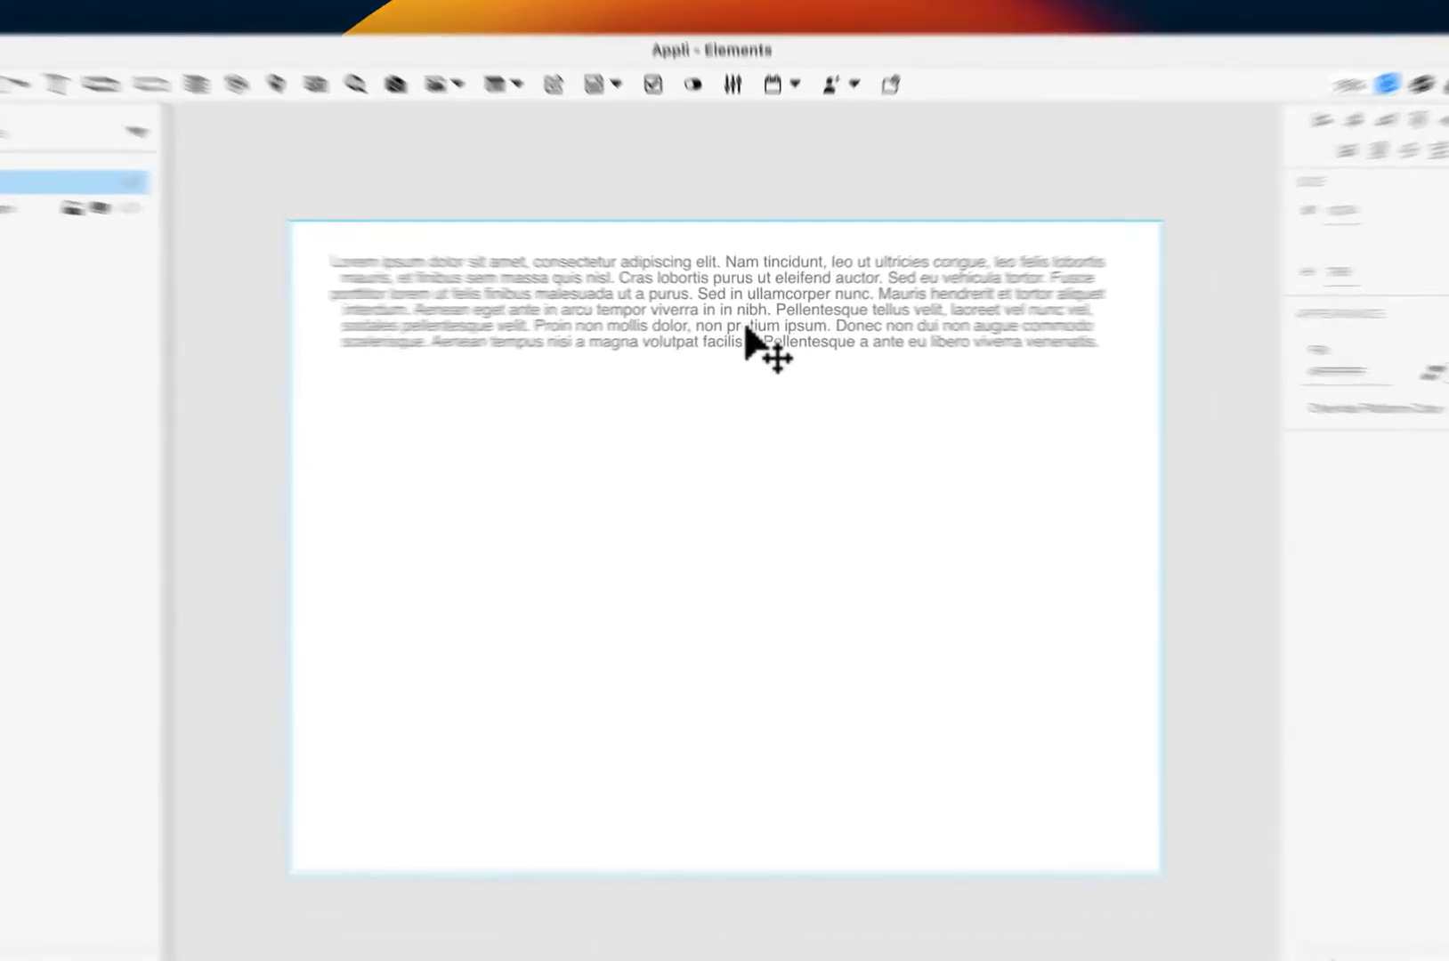
Duplicate the paragraph element directly below the original and make the copy opaque with the Orchid fill colour
{"action": "left_click", "coordinate": [751, 325]}
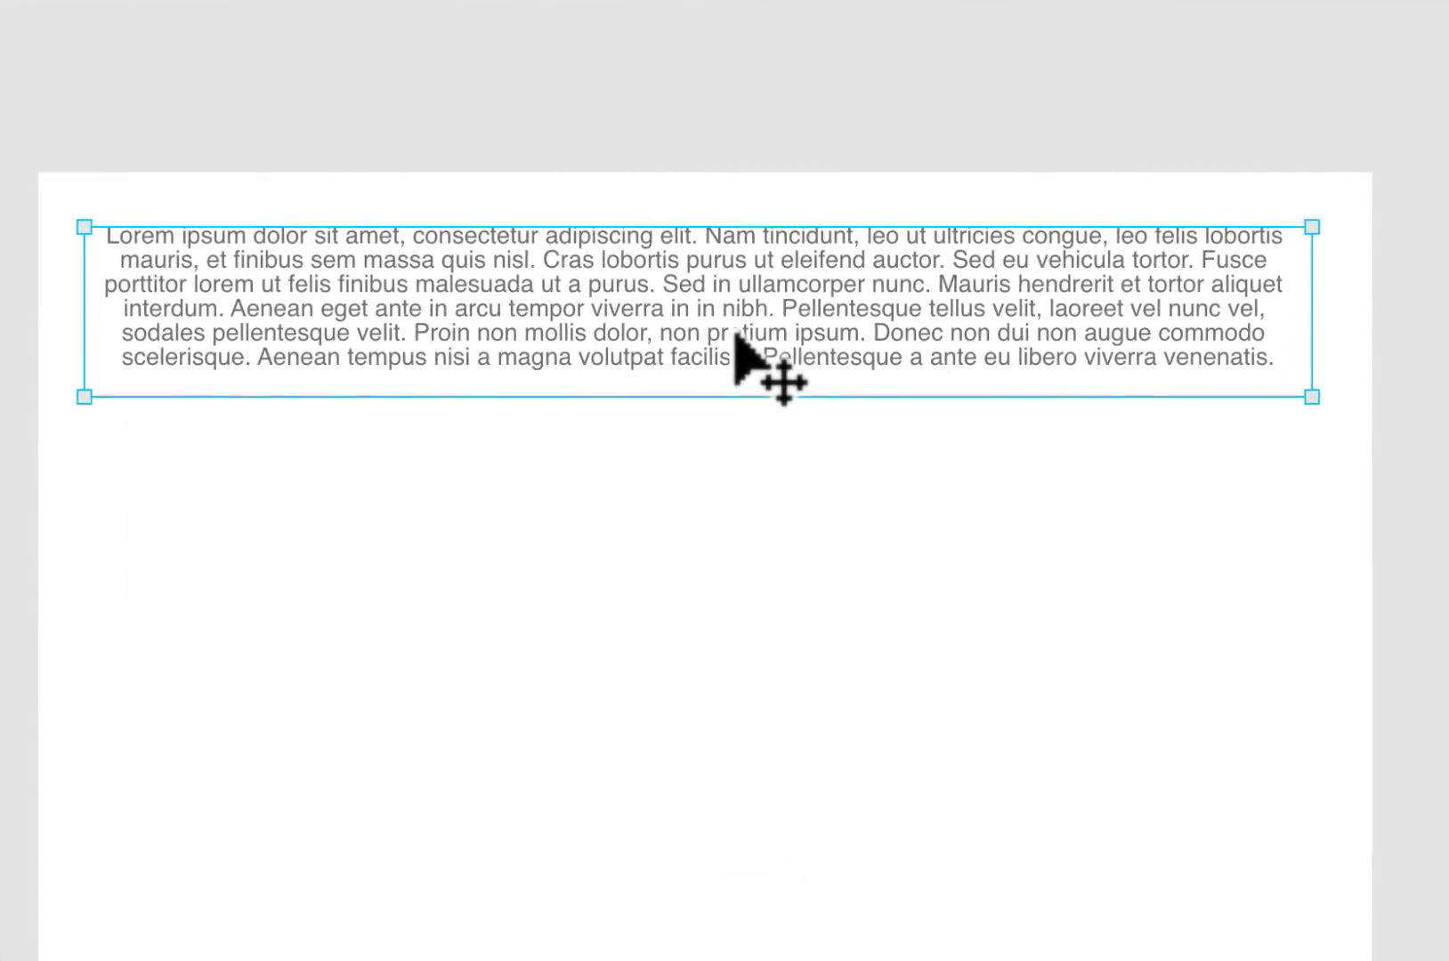
{"action": "left_click_drag", "start_coordinate": [736, 333], "coordinate": [731, 517]}
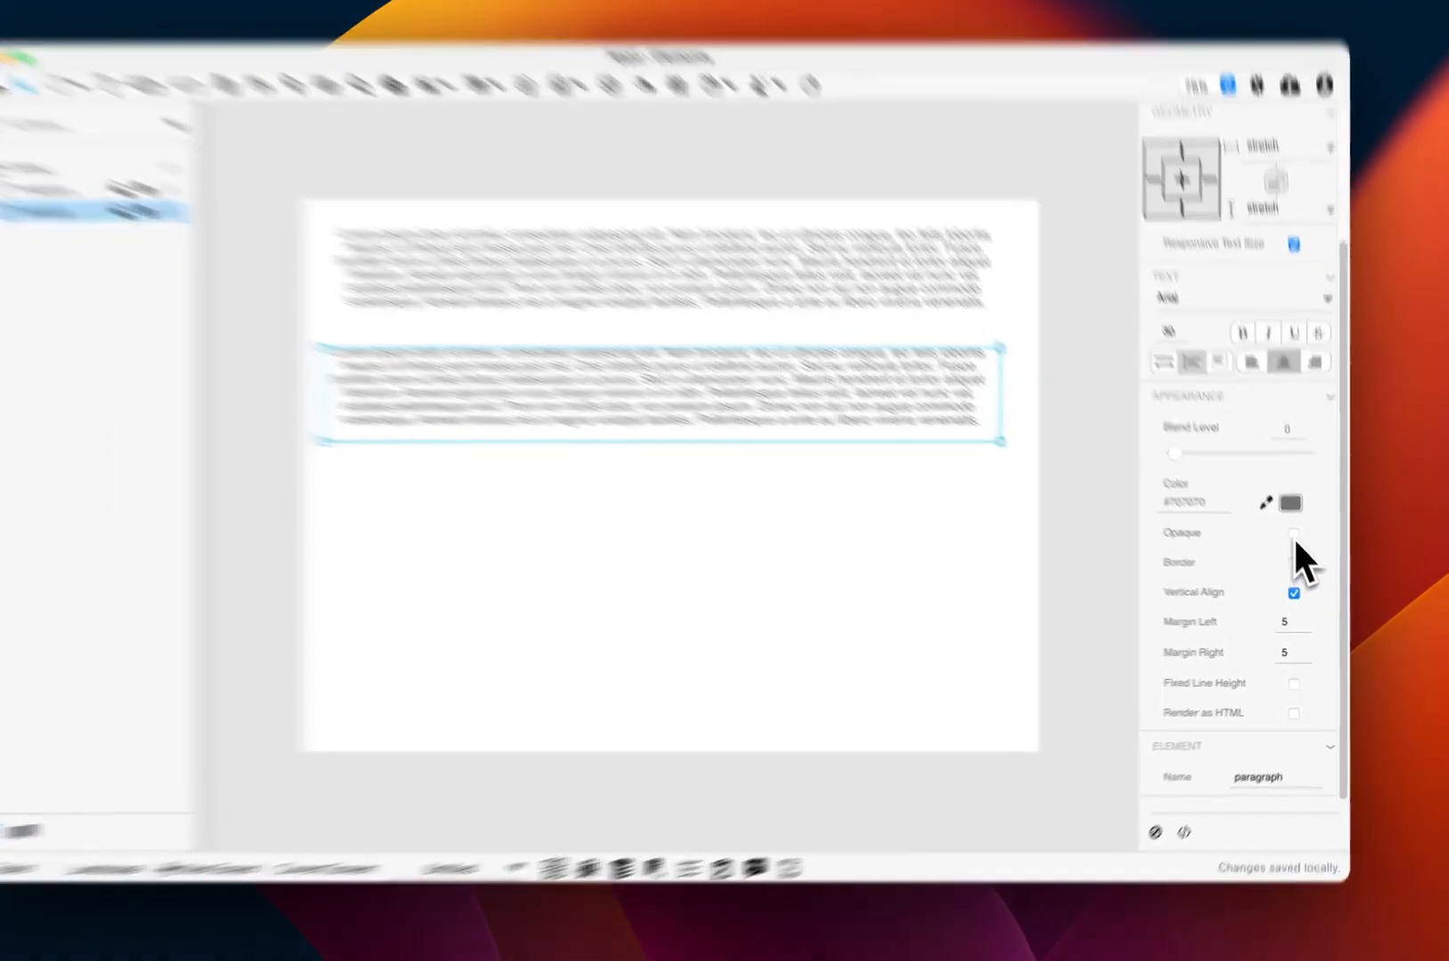
{"action": "left_click", "coordinate": [1299, 546]}
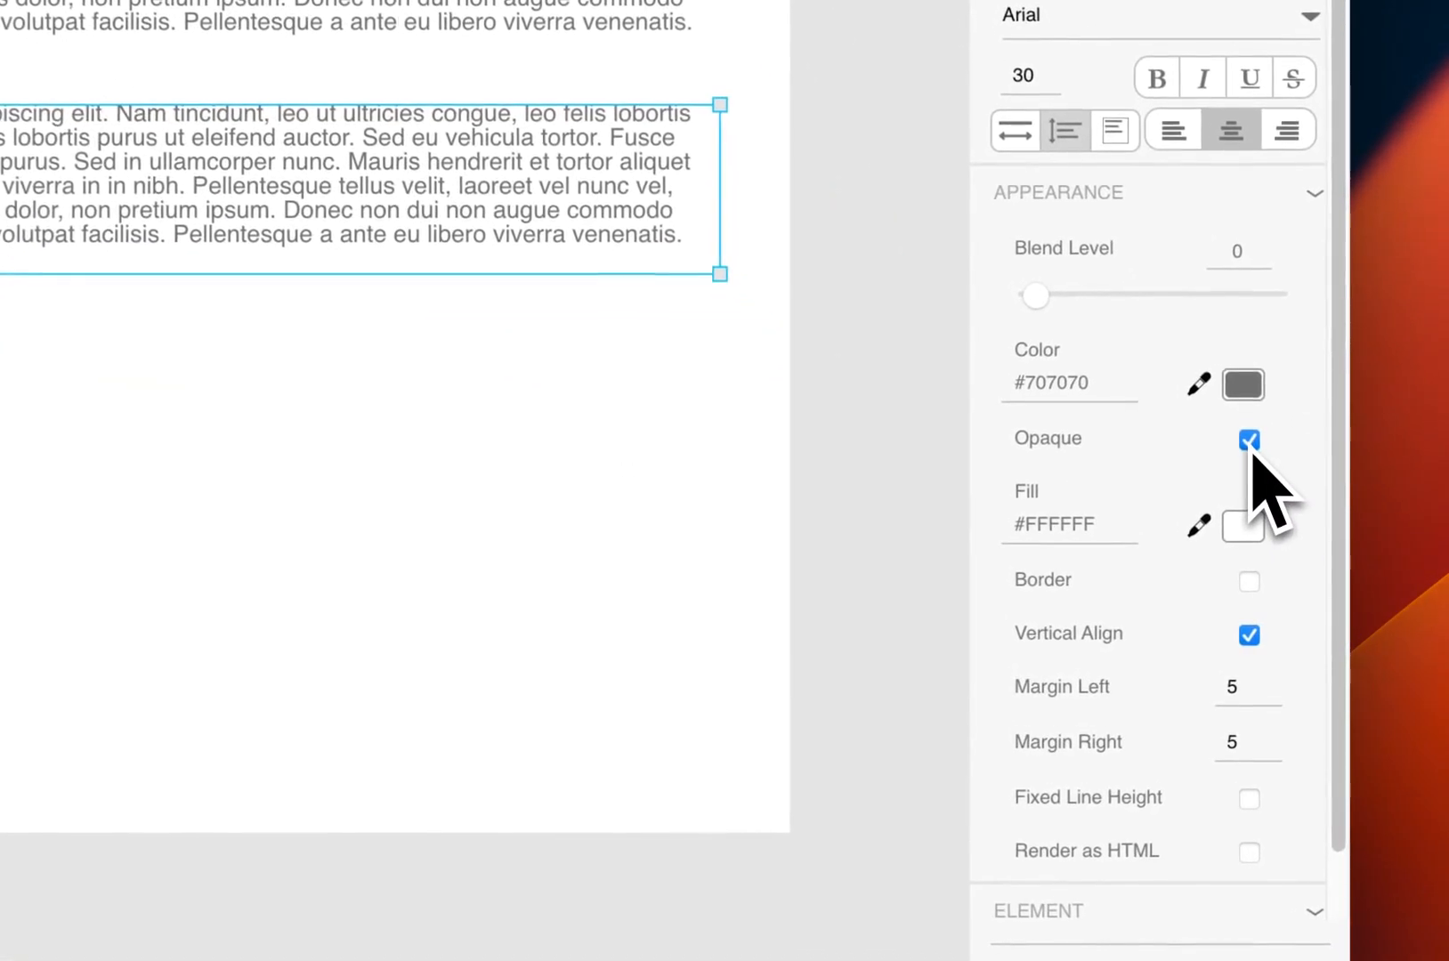
{"action": "left_click", "coordinate": [1244, 527]}
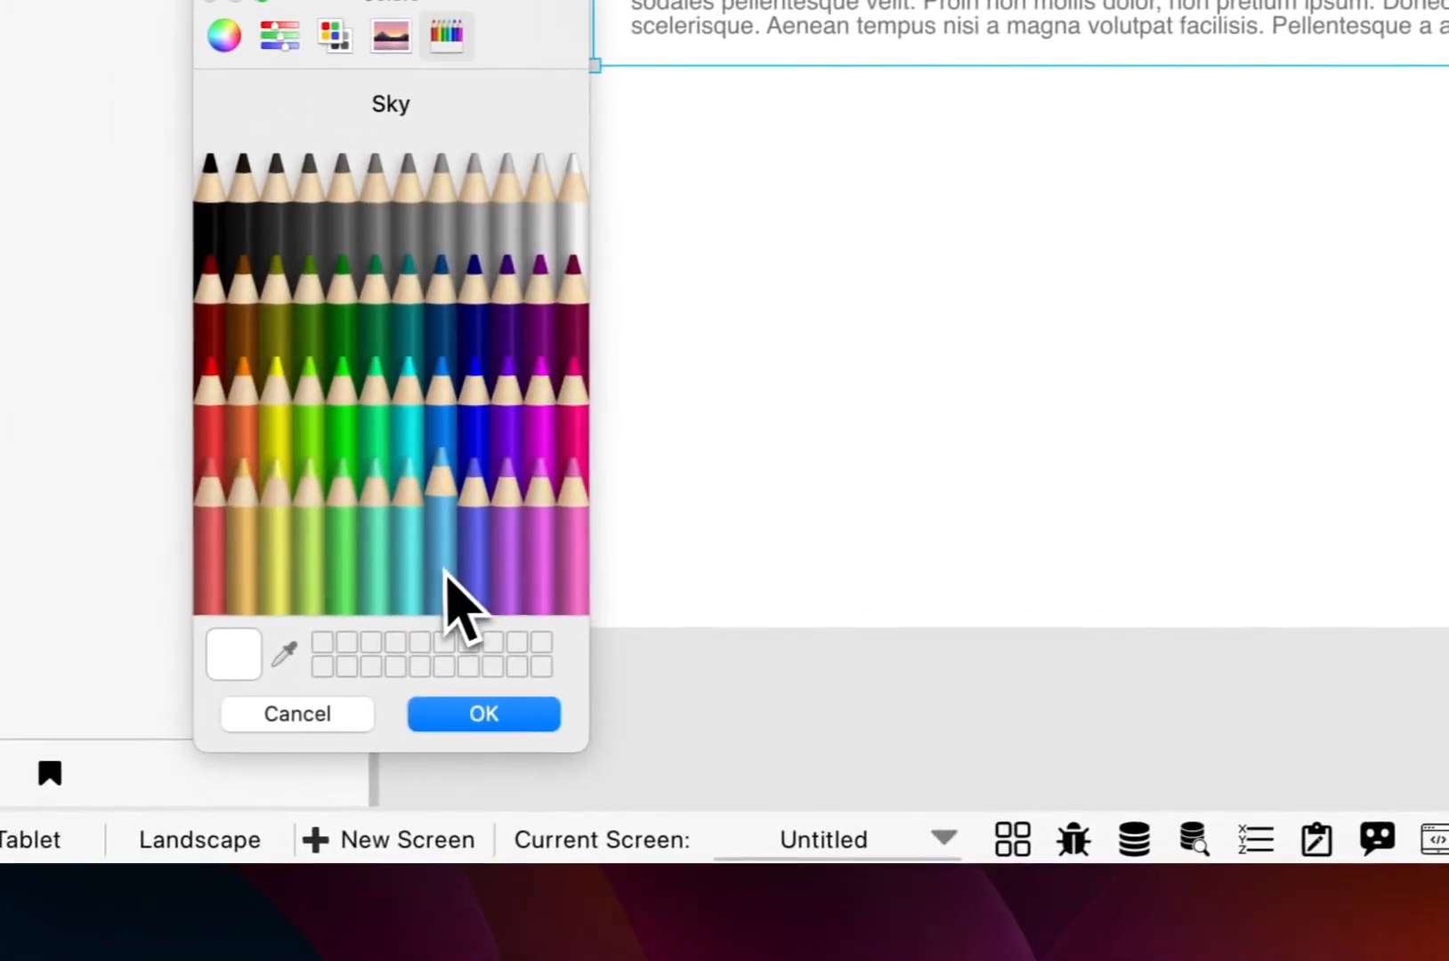
{"action": "left_click", "coordinate": [459, 570]}
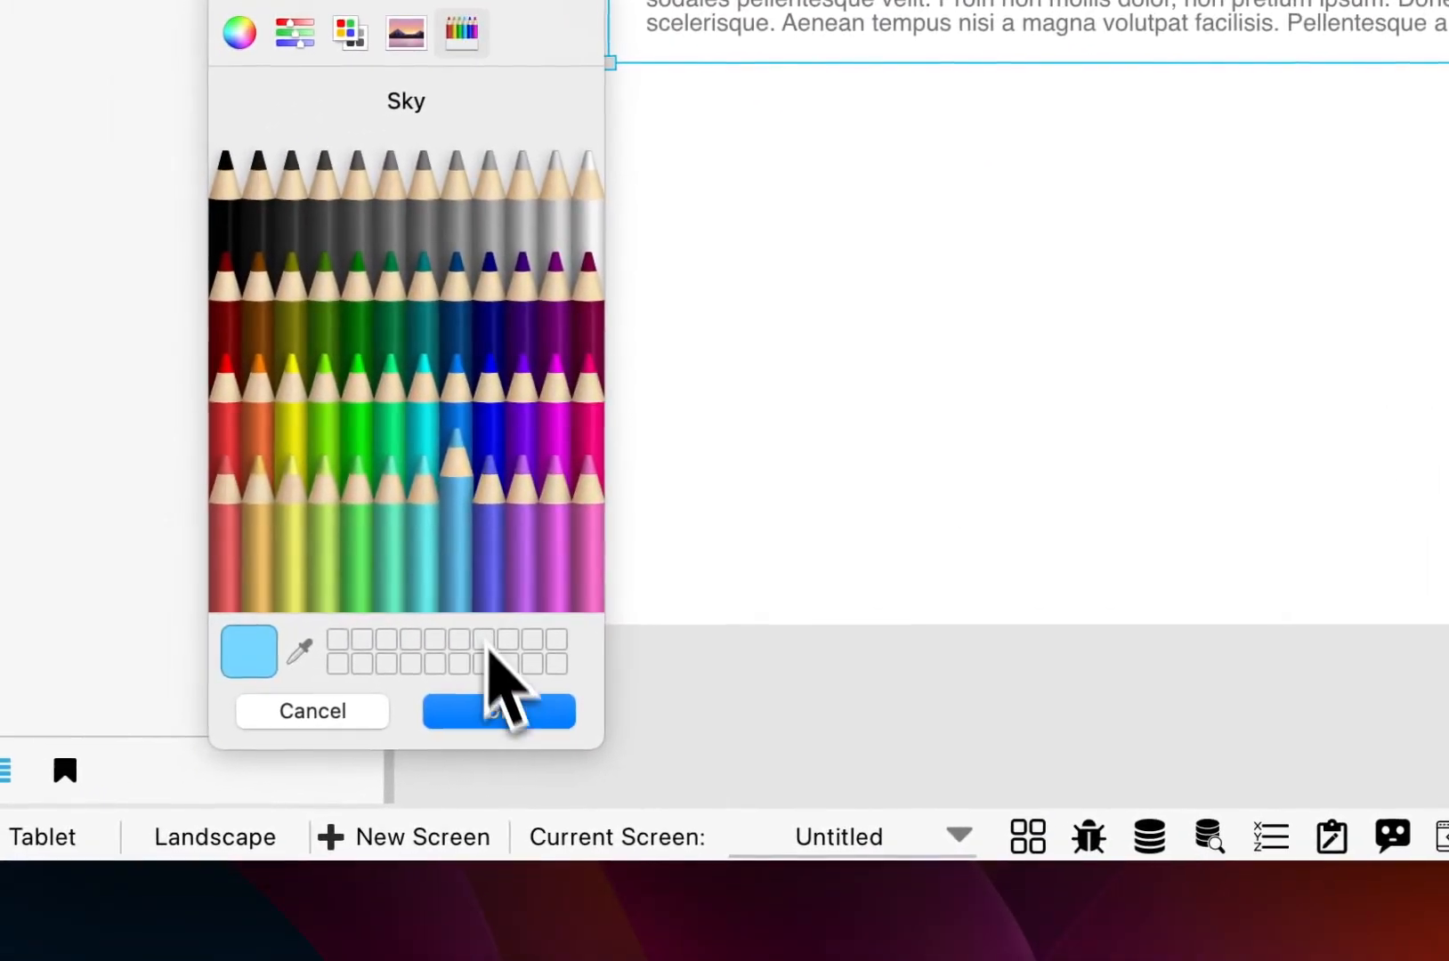
{"action": "left_click", "coordinate": [495, 606]}
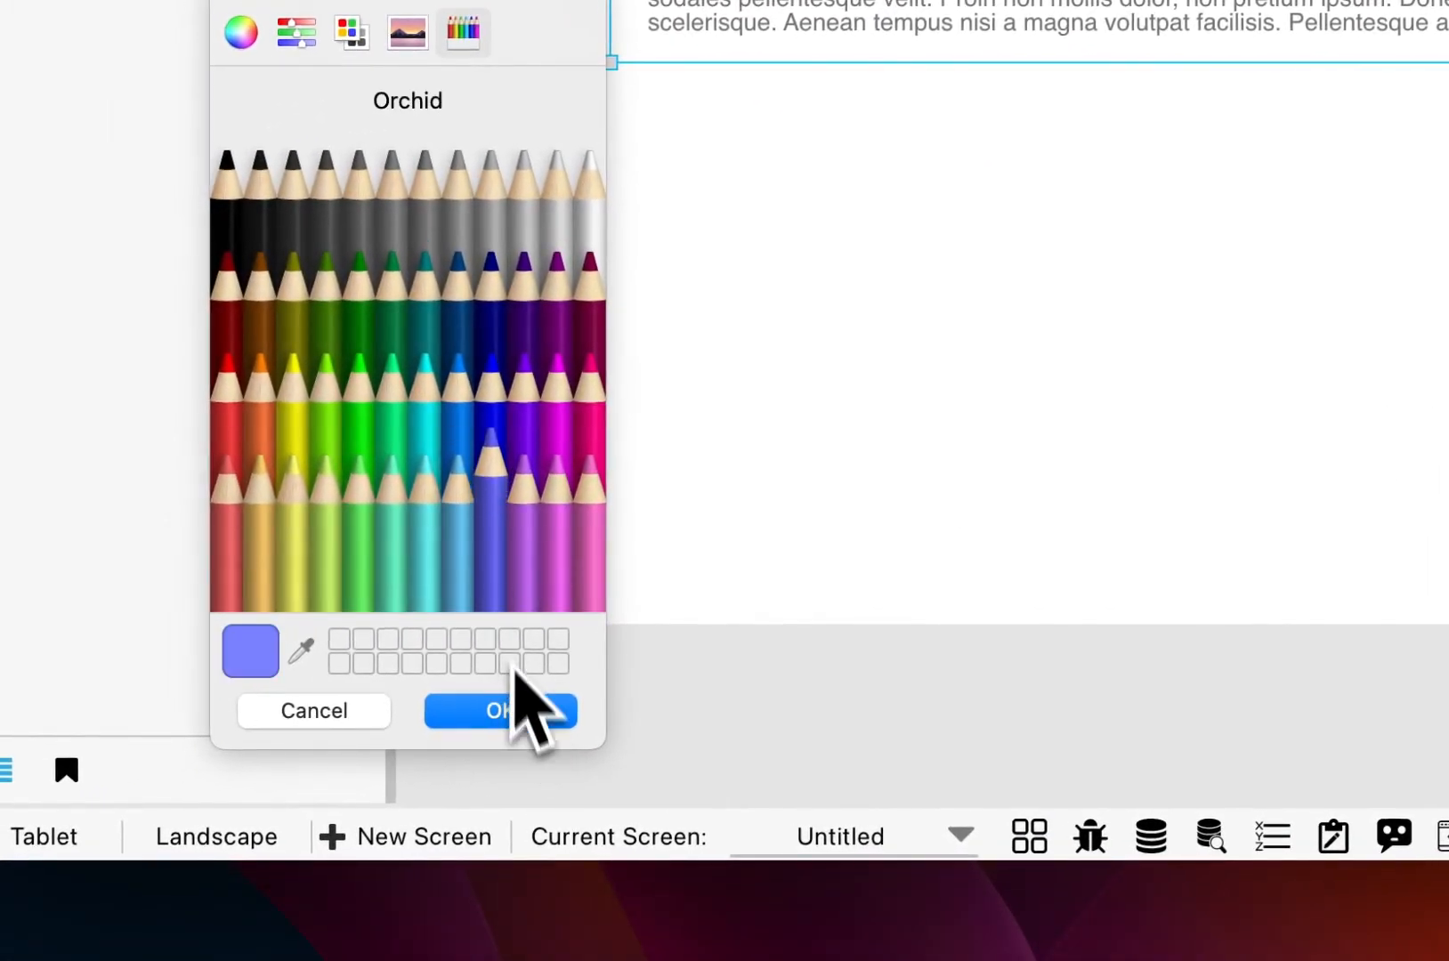
{"action": "left_click", "coordinate": [526, 709]}
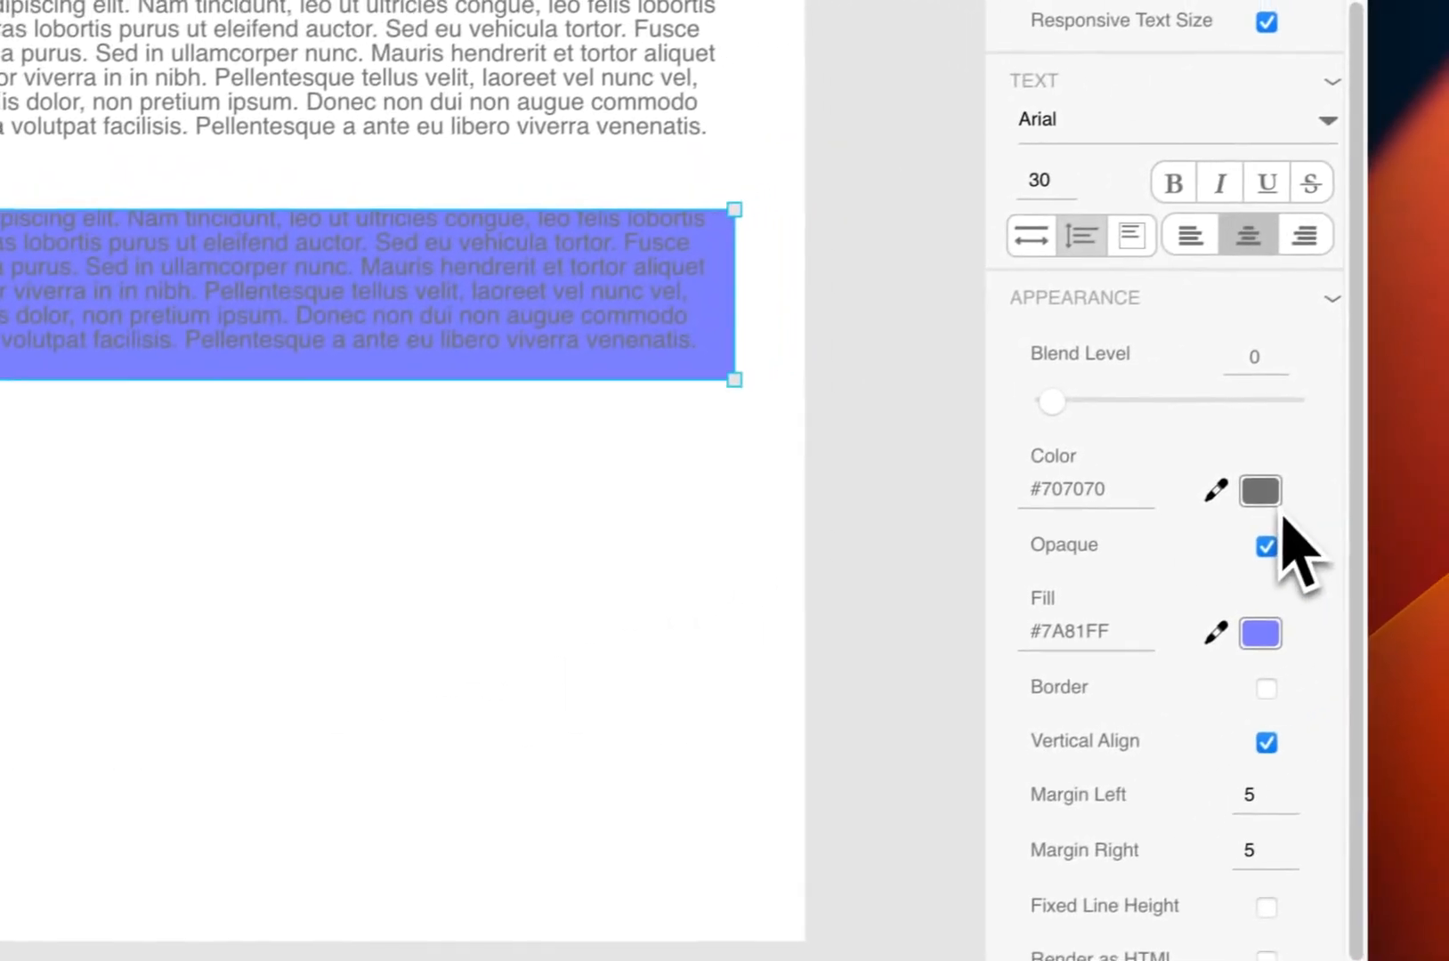
Set the text colour of the filled paragraph copy to Snow
{"action": "left_click", "coordinate": [1261, 490]}
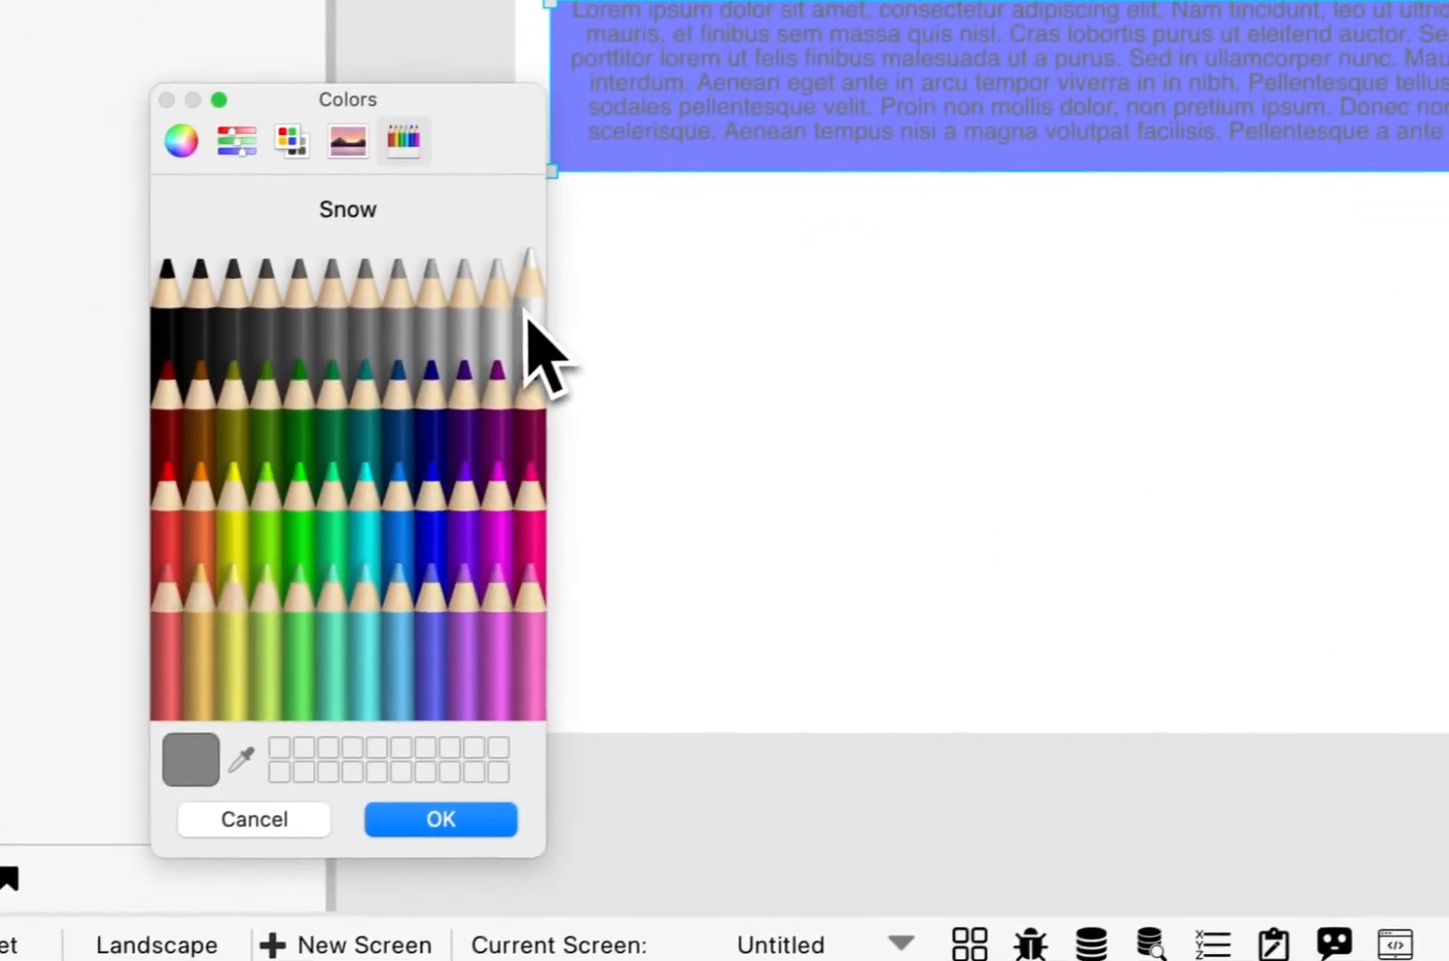
{"action": "left_click", "coordinate": [527, 319]}
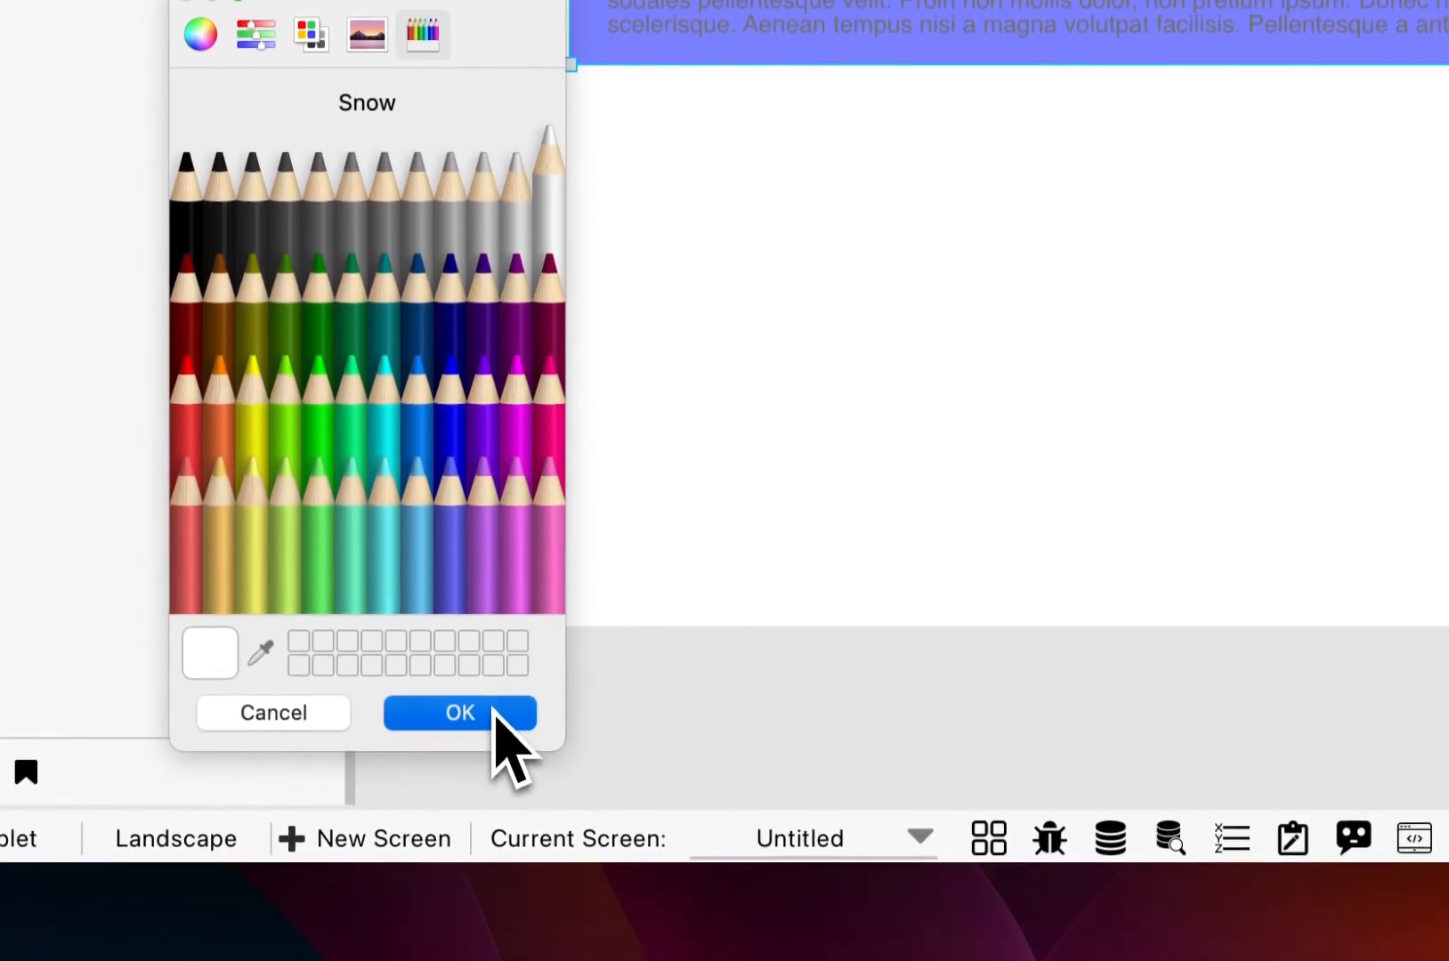
{"action": "left_click", "coordinate": [494, 710]}
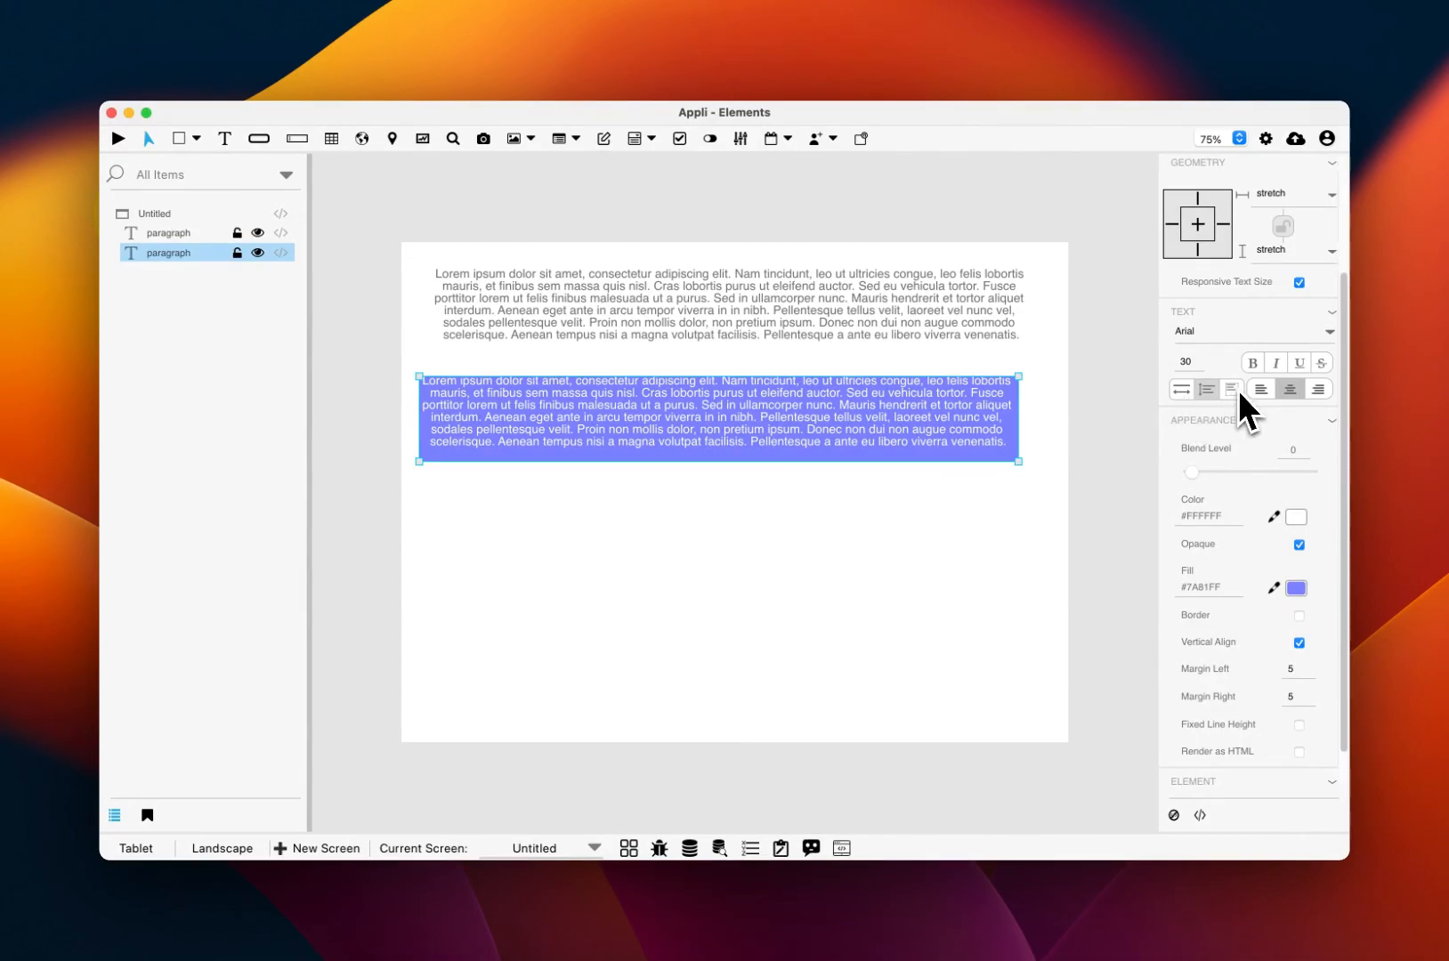
Switch the filled paragraph to fixed-size text and enlarge its box to about 952 by 192
{"action": "left_click", "coordinate": [1237, 392]}
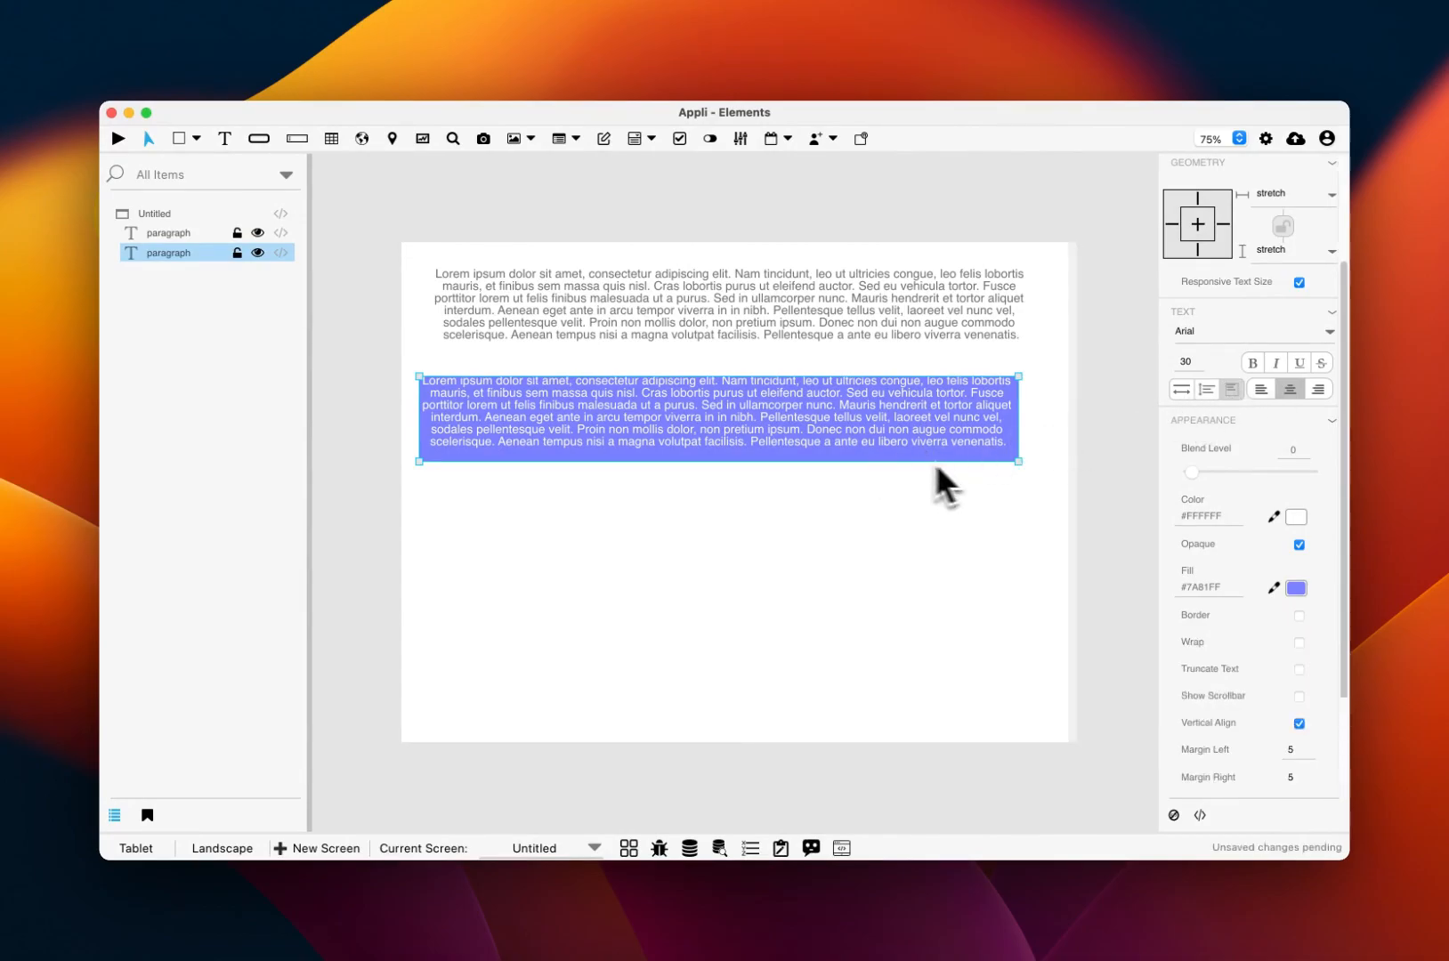
{"action": "left_click_drag", "start_coordinate": [1018, 462], "coordinate": [1037, 500]}
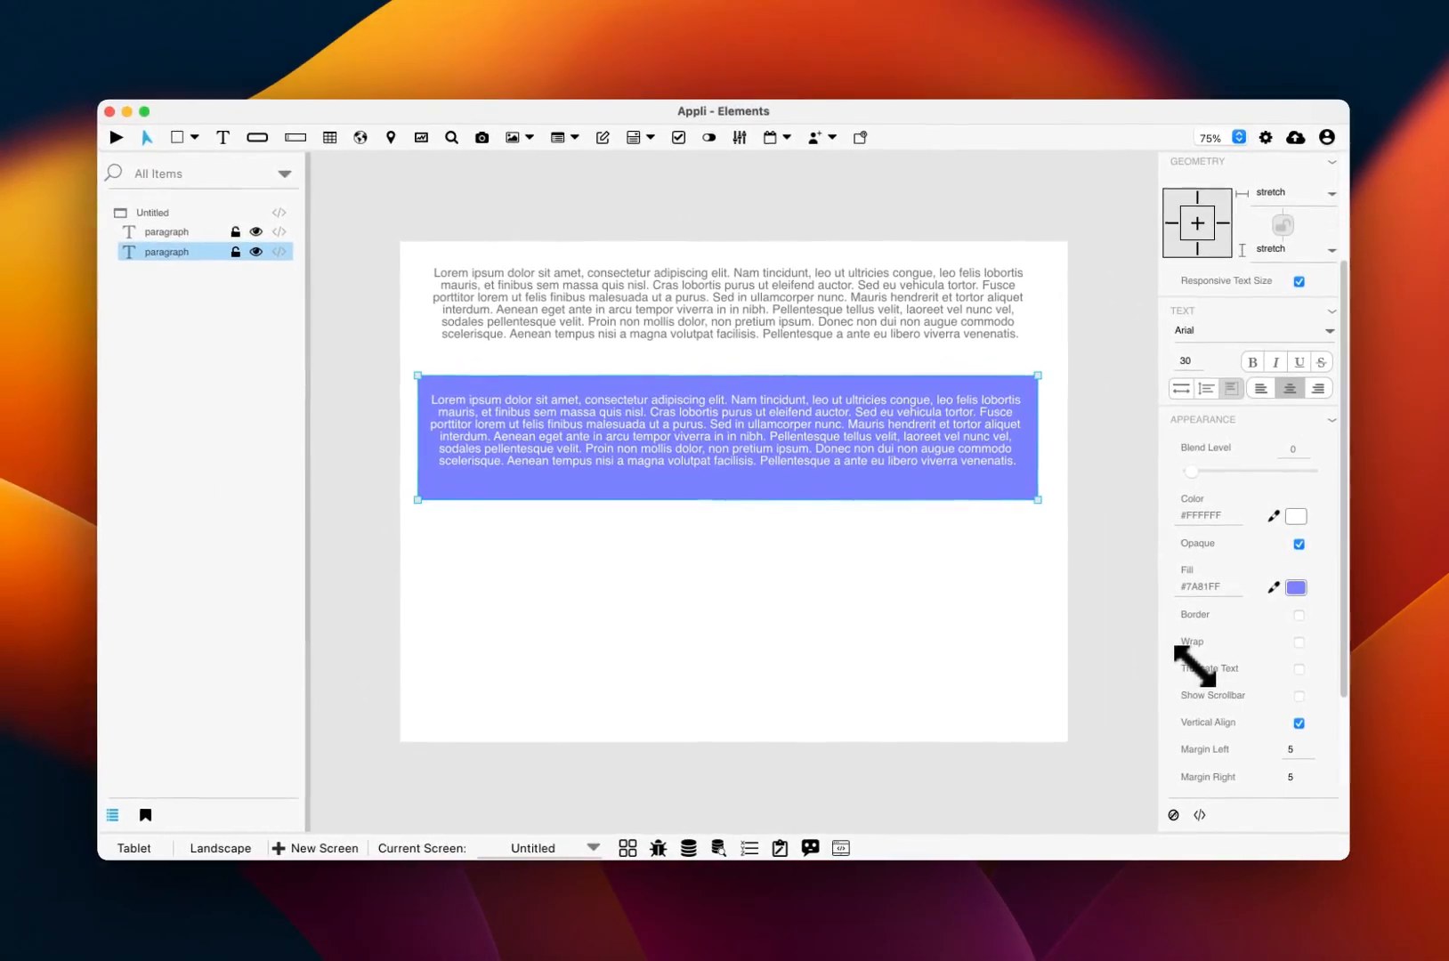
{"action": "scroll", "coordinate": [1191, 641], "scroll_direction": "down", "scroll_amount": 2}
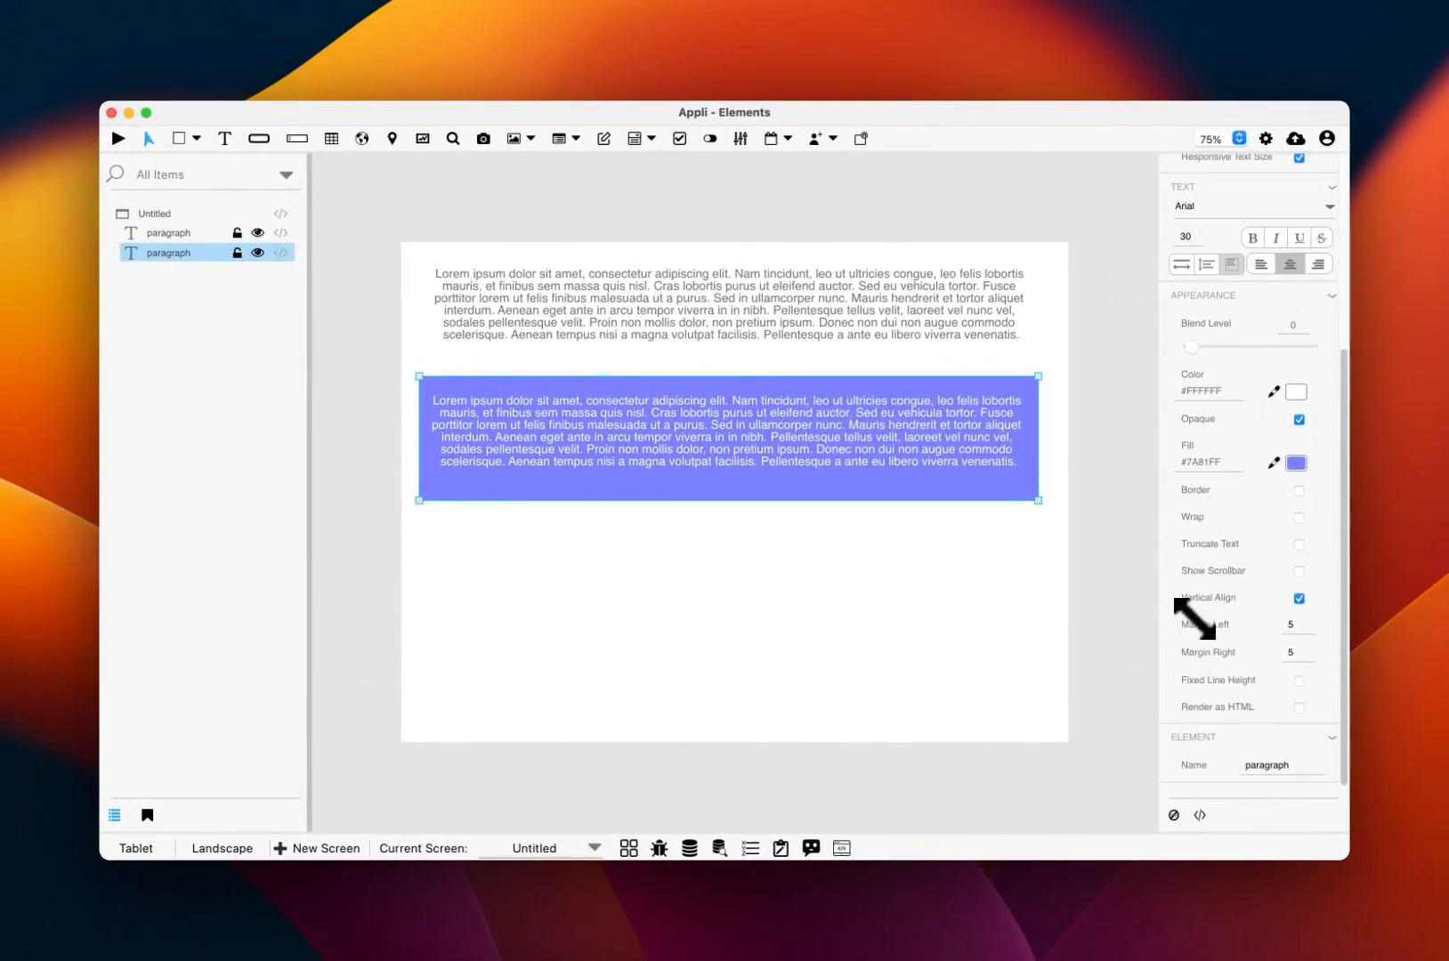
{"action": "scroll", "coordinate": [1193, 618], "scroll_direction": "up", "scroll_amount": 4}
{"action": "scroll", "coordinate": [1193, 619], "scroll_direction": "up", "scroll_amount": 3}
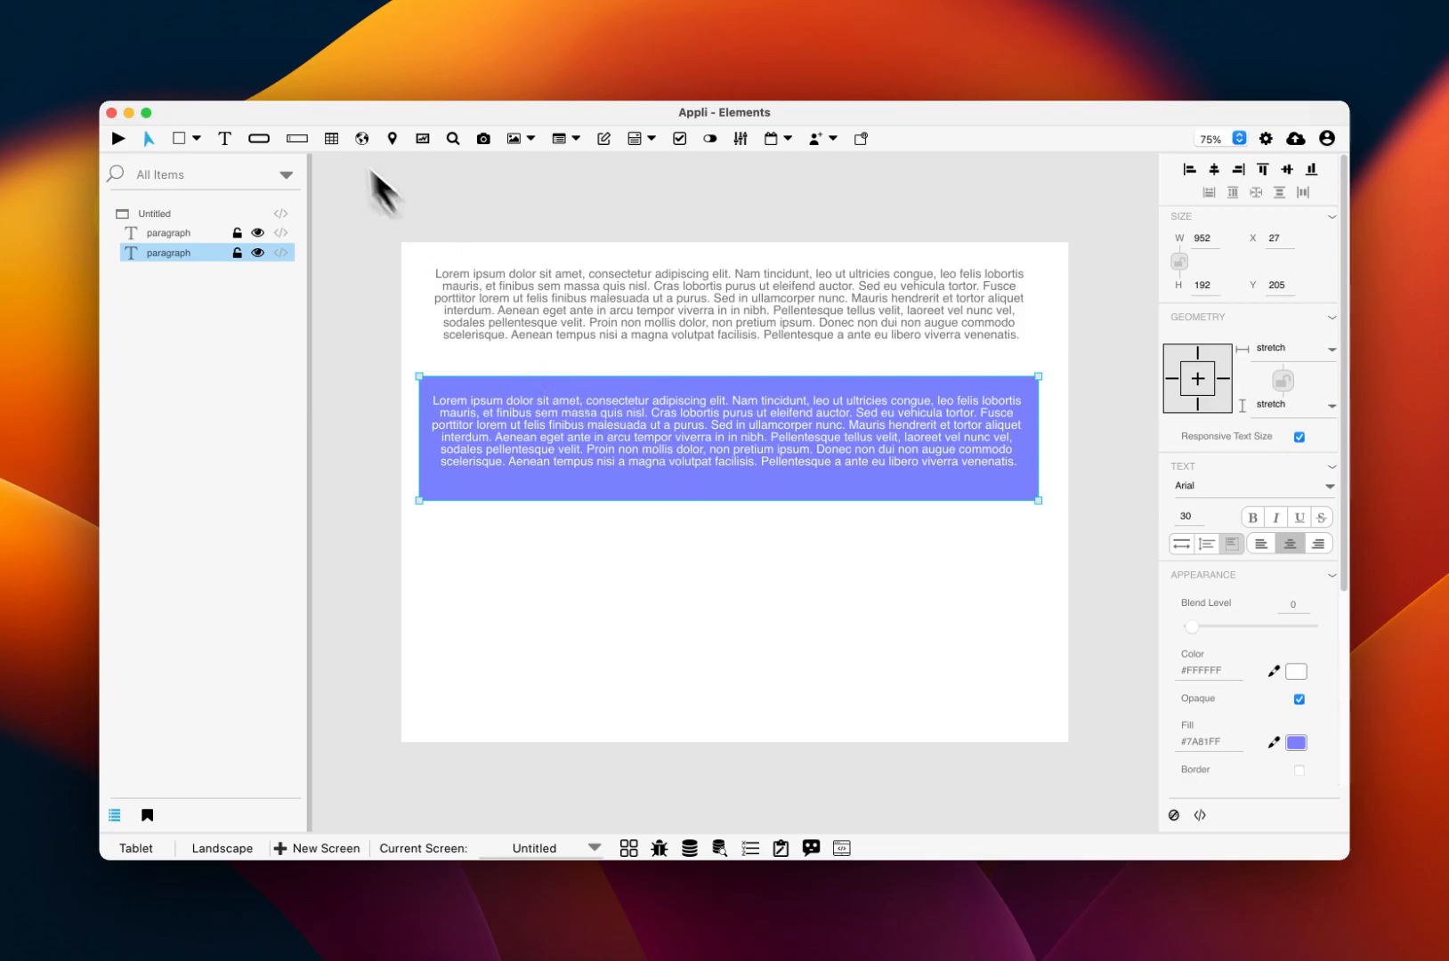
Add a small text element named "label" below the filled paragraph, reading "Name", with right-aligned text
{"action": "left_click", "coordinate": [224, 138]}
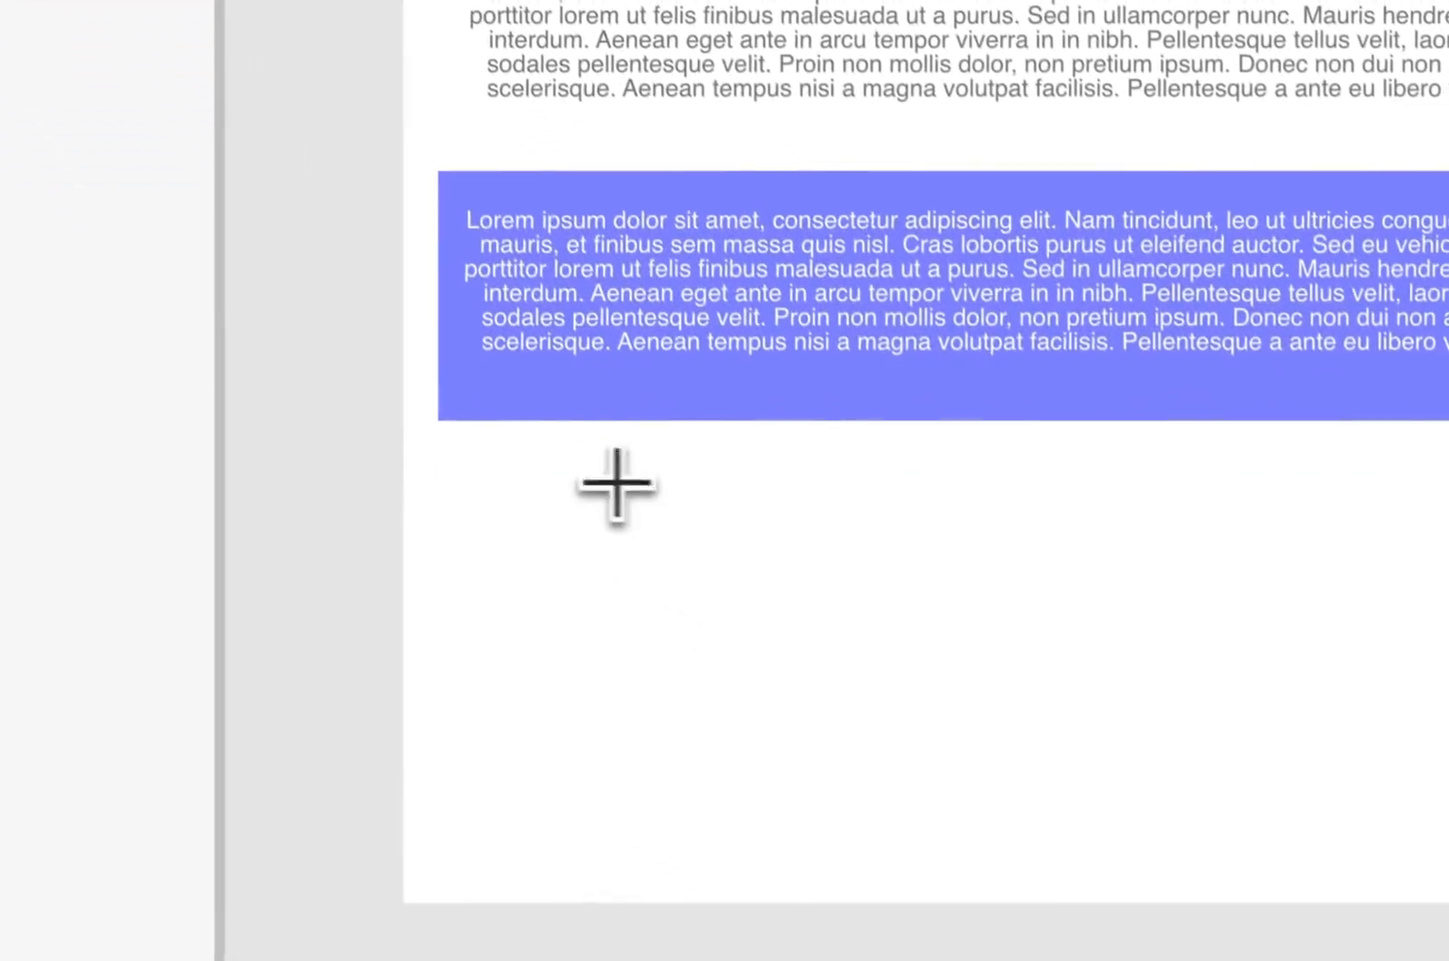
{"action": "left_click_drag", "start_coordinate": [503, 529], "coordinate": [705, 582]}
{"action": "left_click_drag", "start_coordinate": [1004, 576], "coordinate": [1004, 576]}
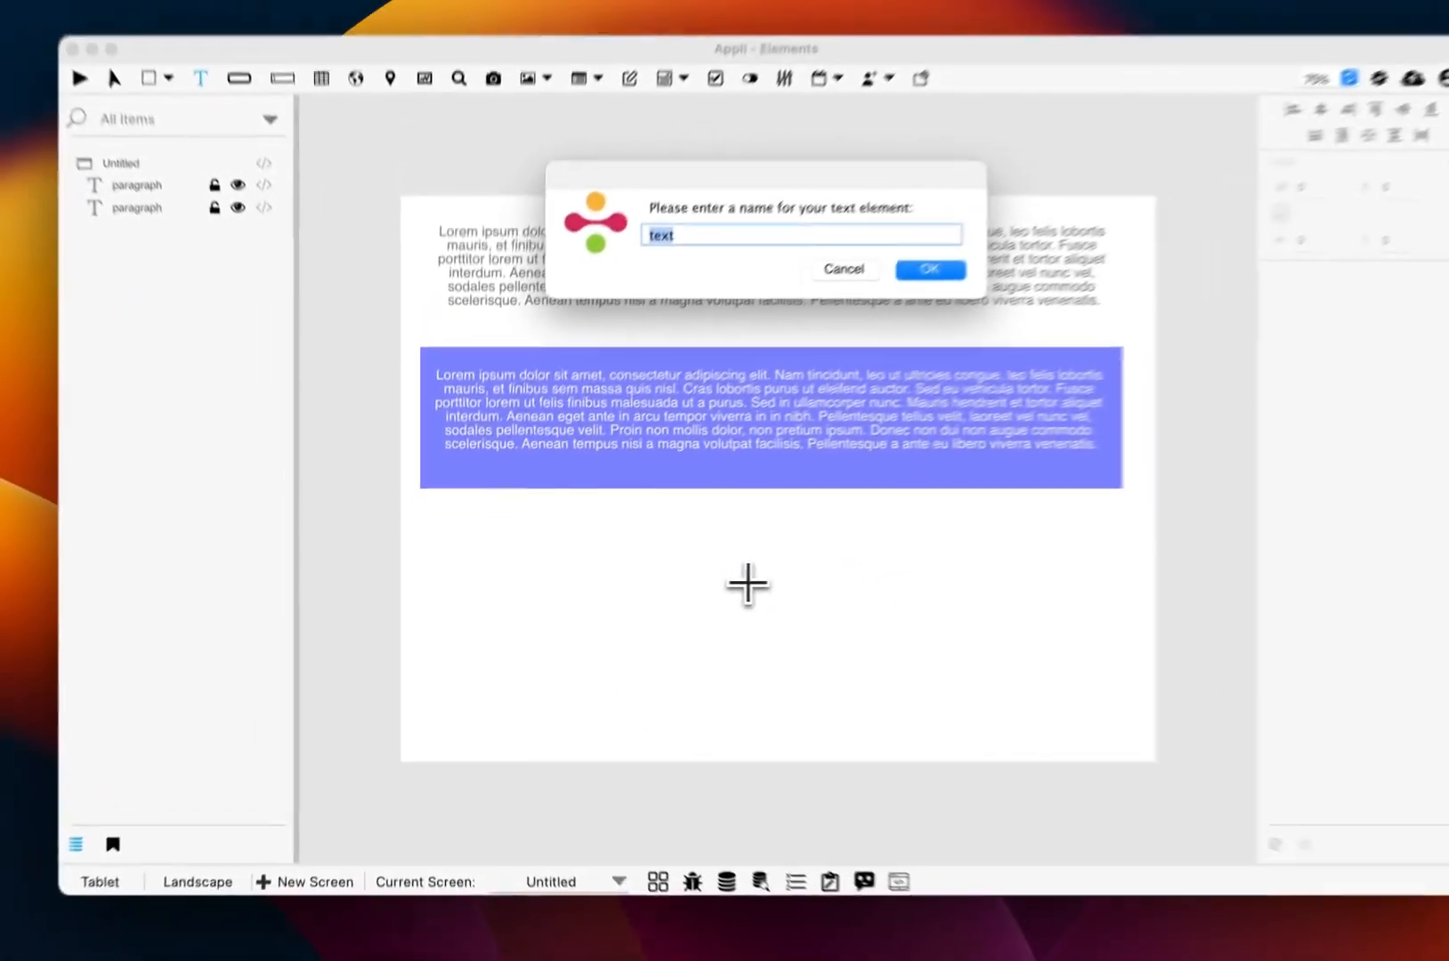
{"action": "type", "text": "label"}
{"action": "key", "text": "Return"}
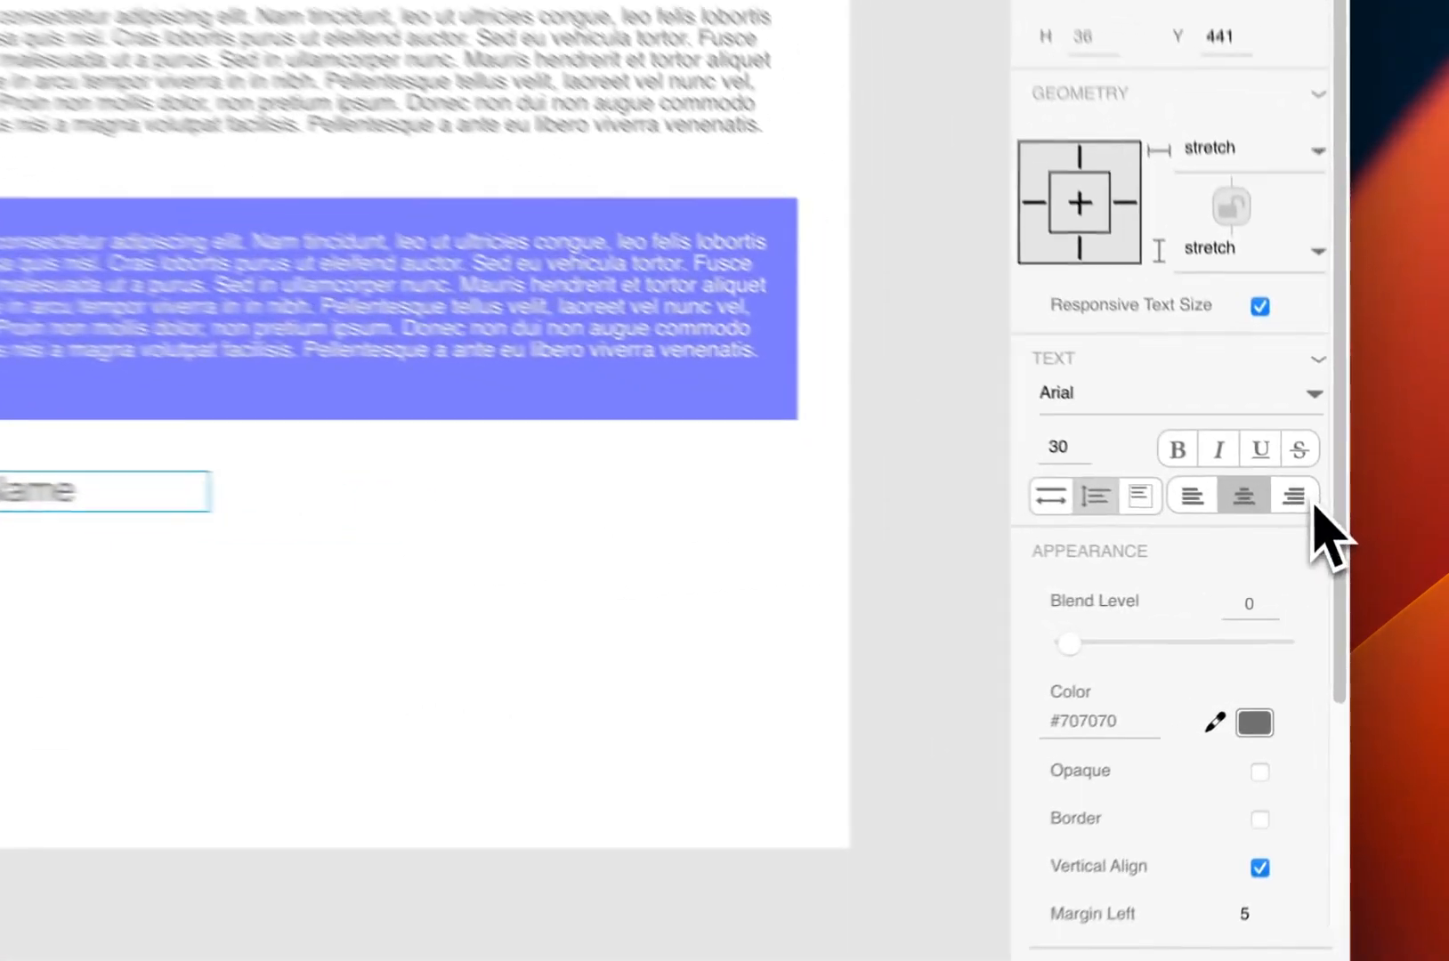
{"action": "left_click", "coordinate": [1310, 501]}
{"action": "left_click", "coordinate": [414, 538]}
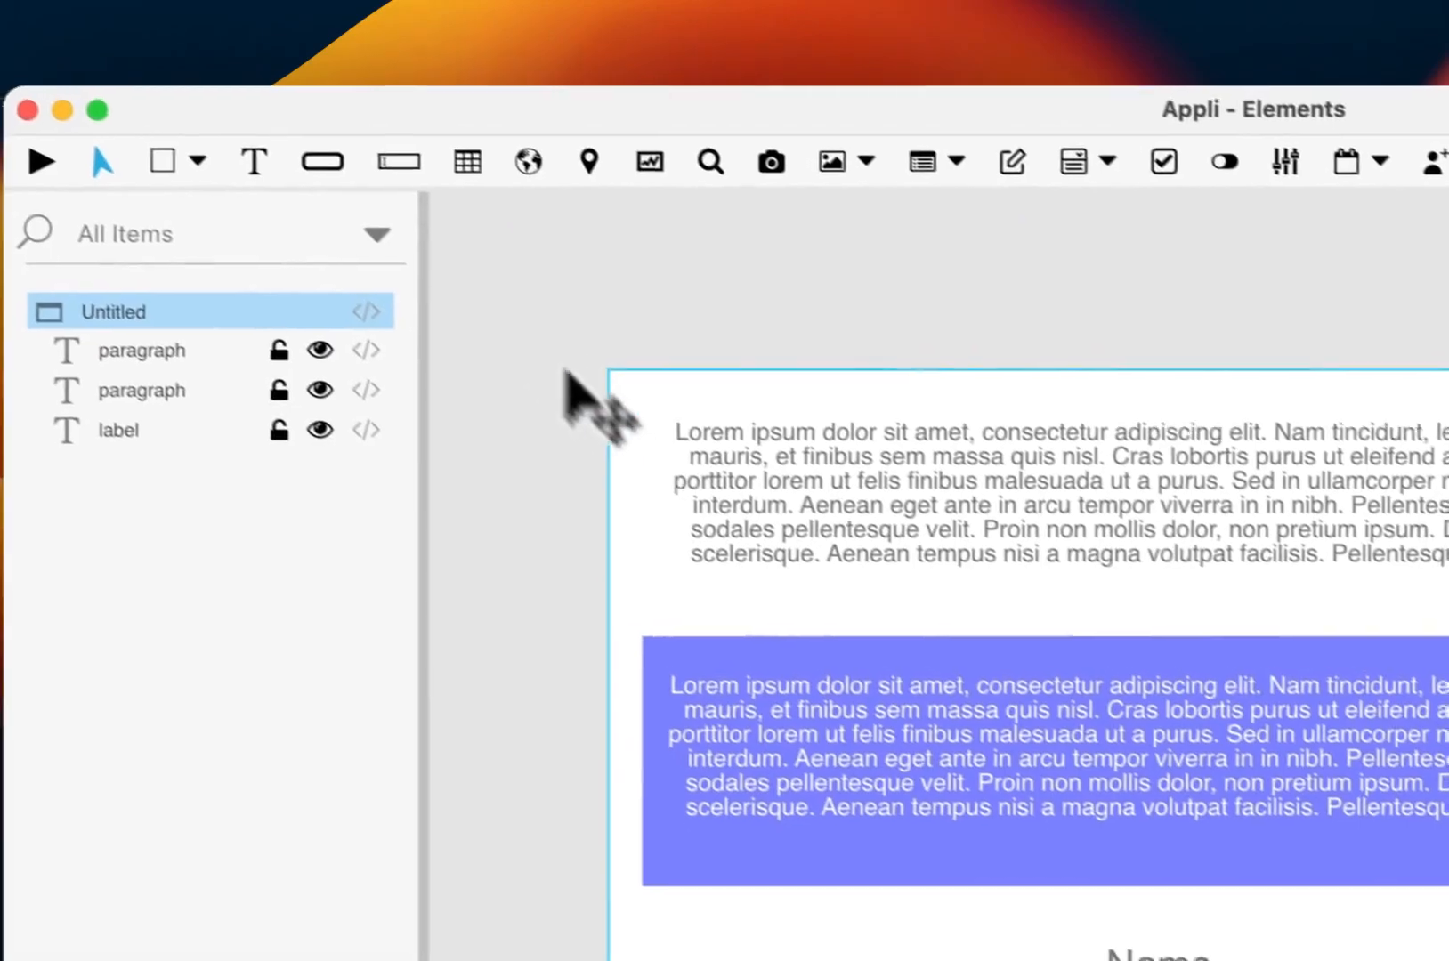
Add an input field named "name field" beside the Name label and align the two elements on their vertical centres
{"action": "left_click", "coordinate": [399, 161]}
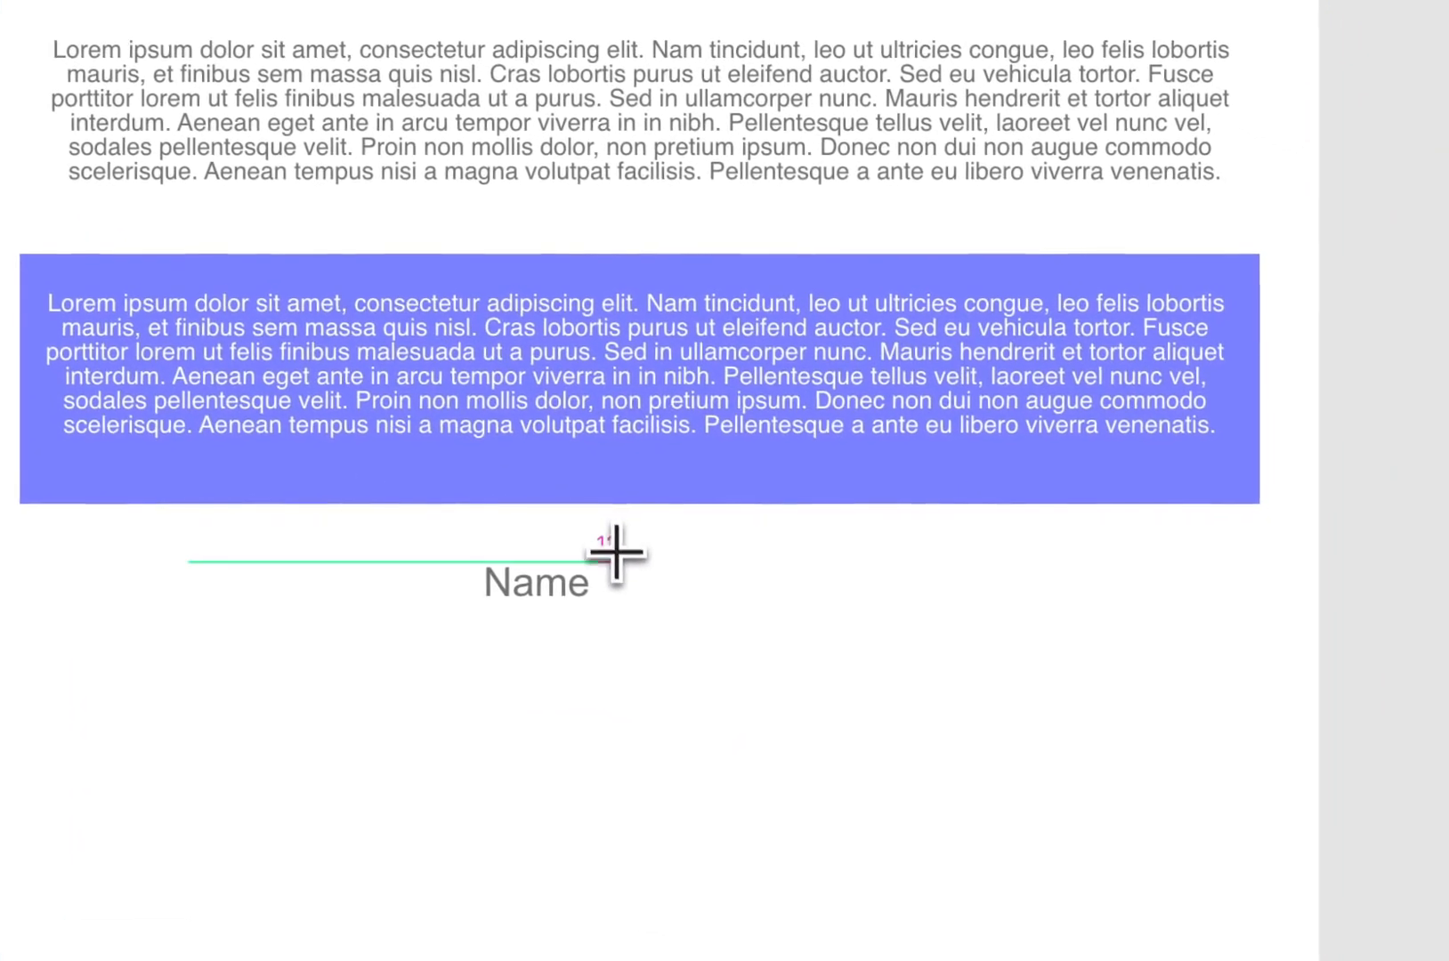
{"action": "mouse_move", "coordinate": [614, 550]}
{"action": "left_mouse_down"}
{"action": "mouse_move", "coordinate": [681, 663]}
{"action": "mouse_move", "coordinate": [767, 612]}
{"action": "mouse_move", "coordinate": [902, 605]}
{"action": "left_mouse_up"}
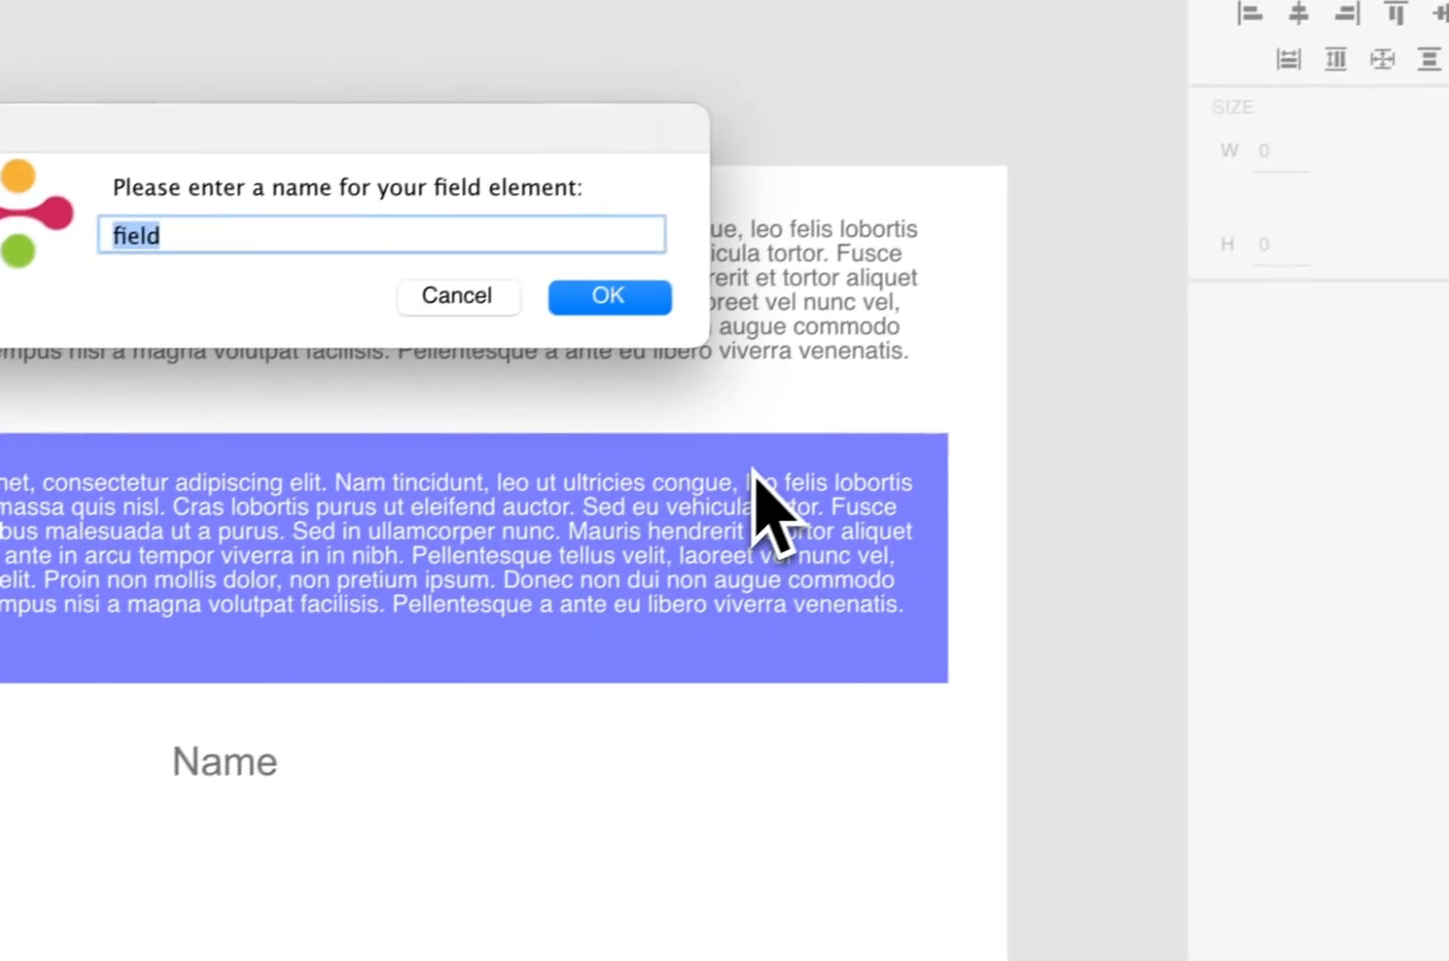
{"action": "type", "text": "name field"}
{"action": "key", "text": "Return"}
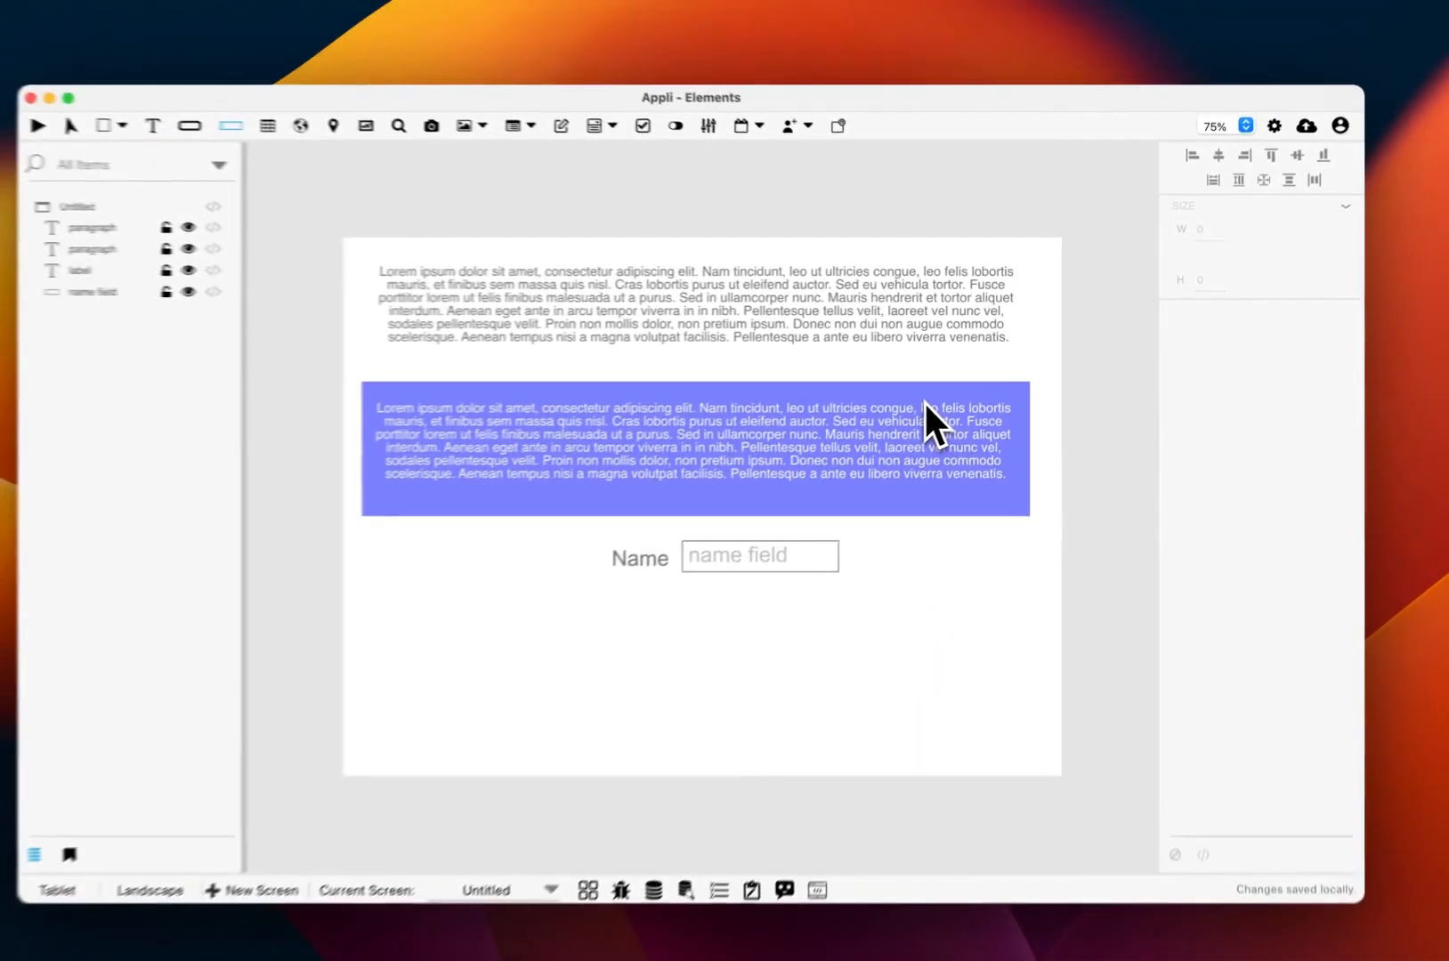
{"action": "left_click", "coordinate": [650, 537], "text": "shift"}
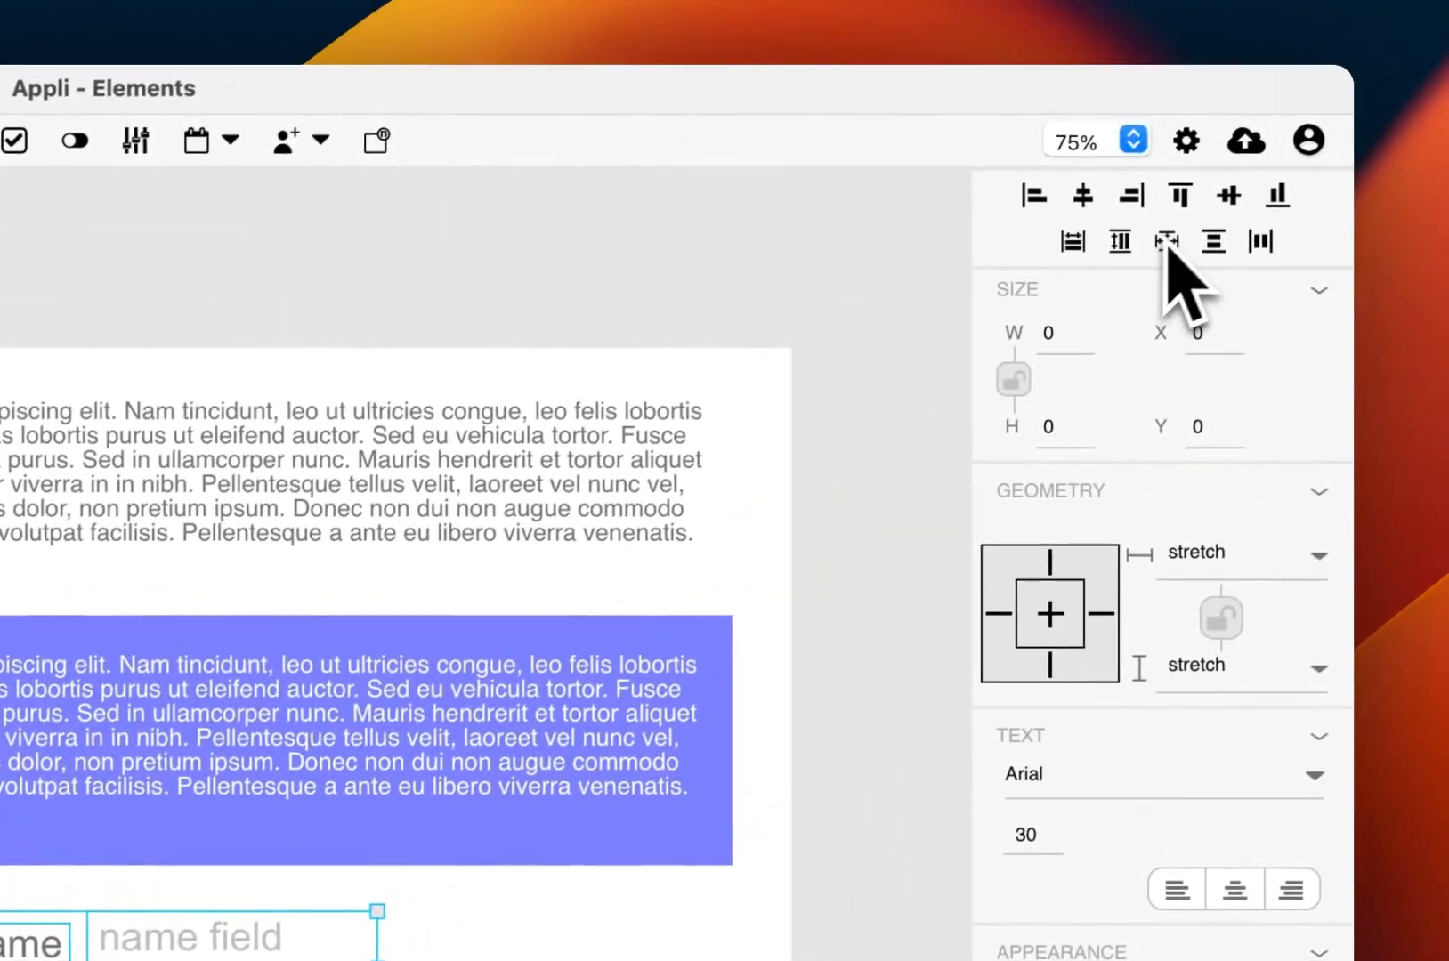
{"action": "left_click", "coordinate": [1224, 222]}
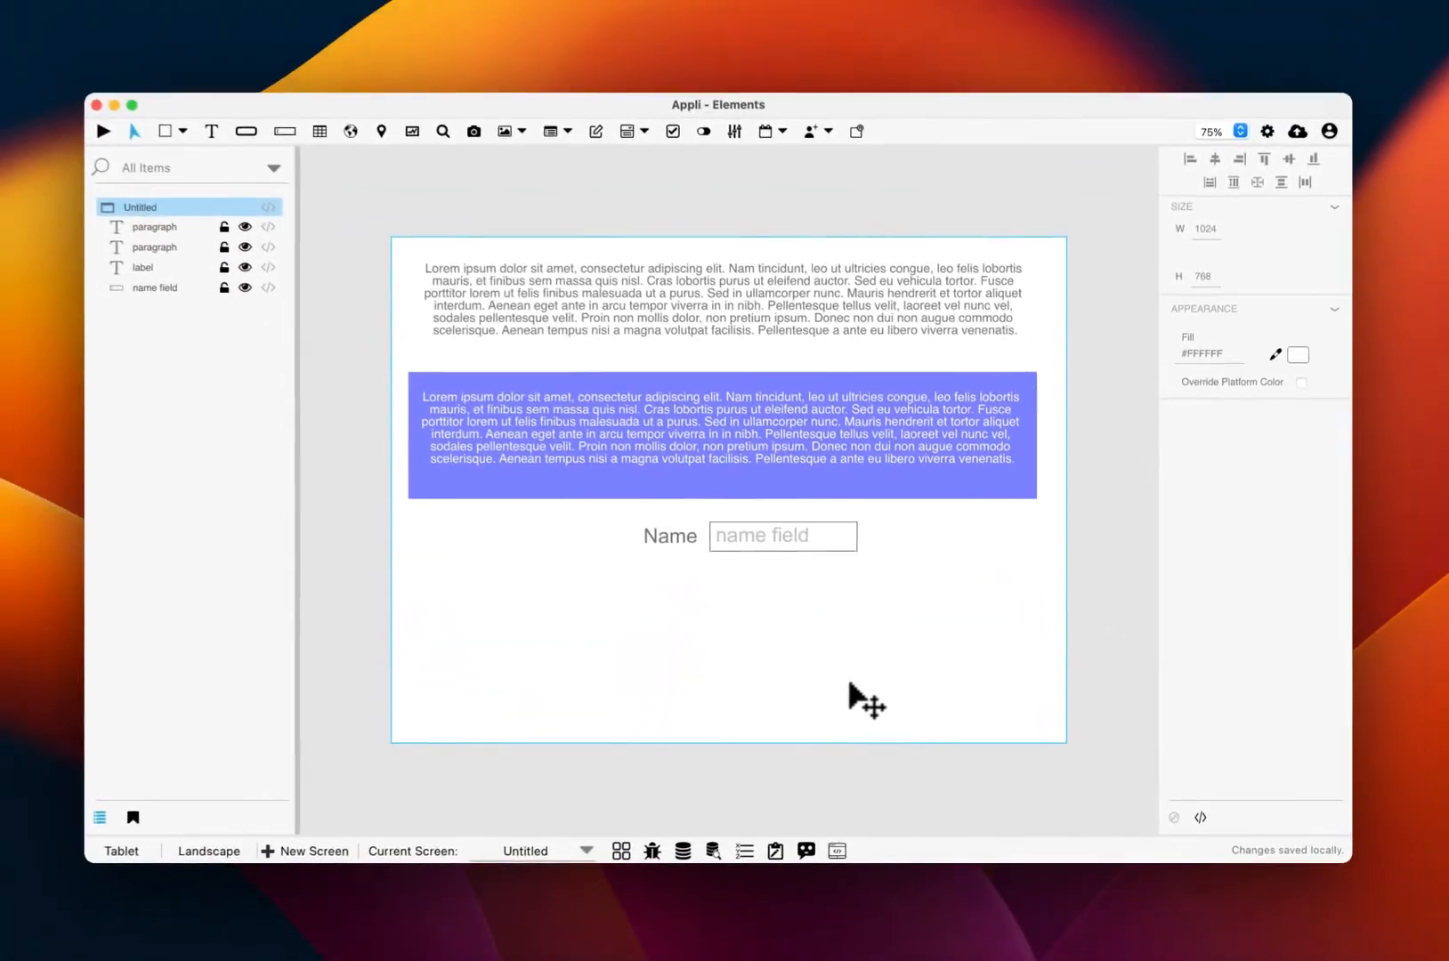
Delete the input field beside the Name label
{"action": "left_click", "coordinate": [809, 550]}
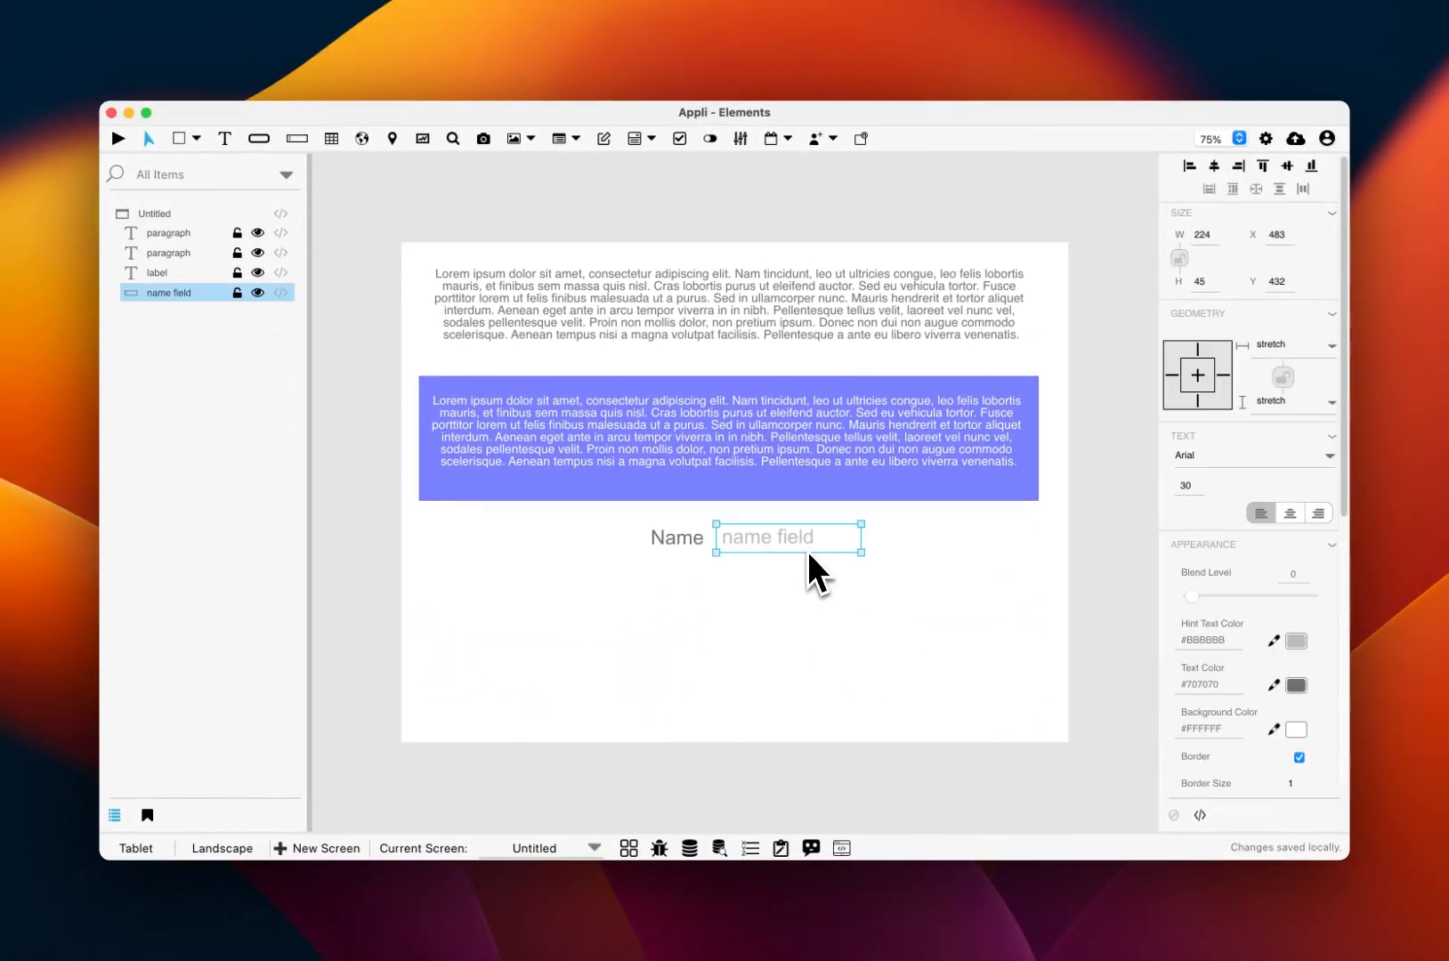
{"action": "key", "text": "Delete"}
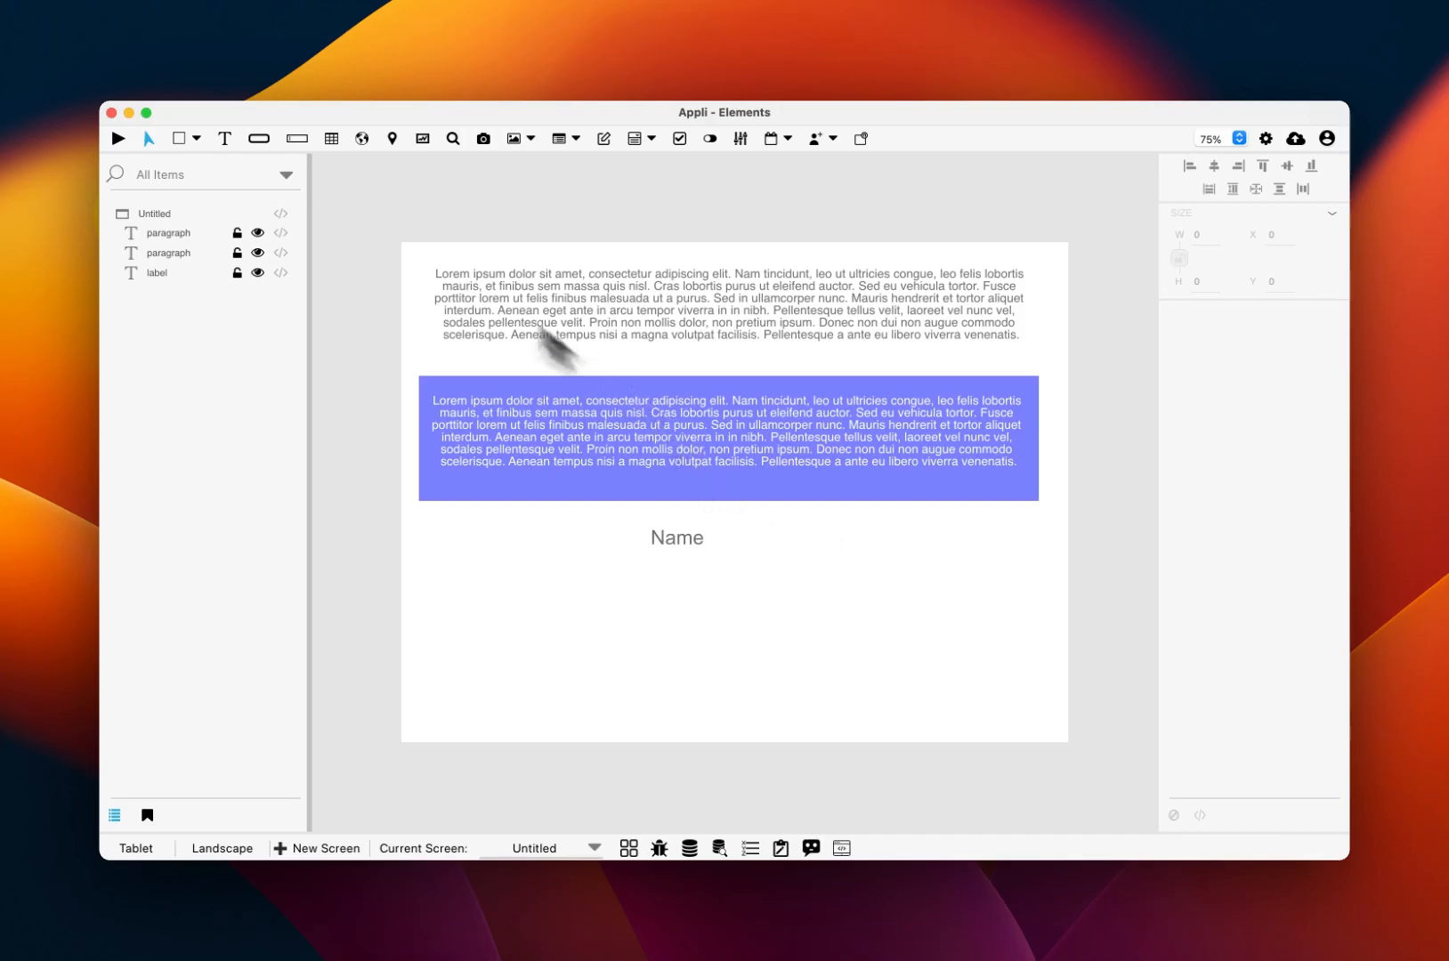
{"action": "left_click", "coordinate": [229, 141]}
{"action": "left_click_drag", "start_coordinate": [698, 609], "coordinate": [949, 636]}
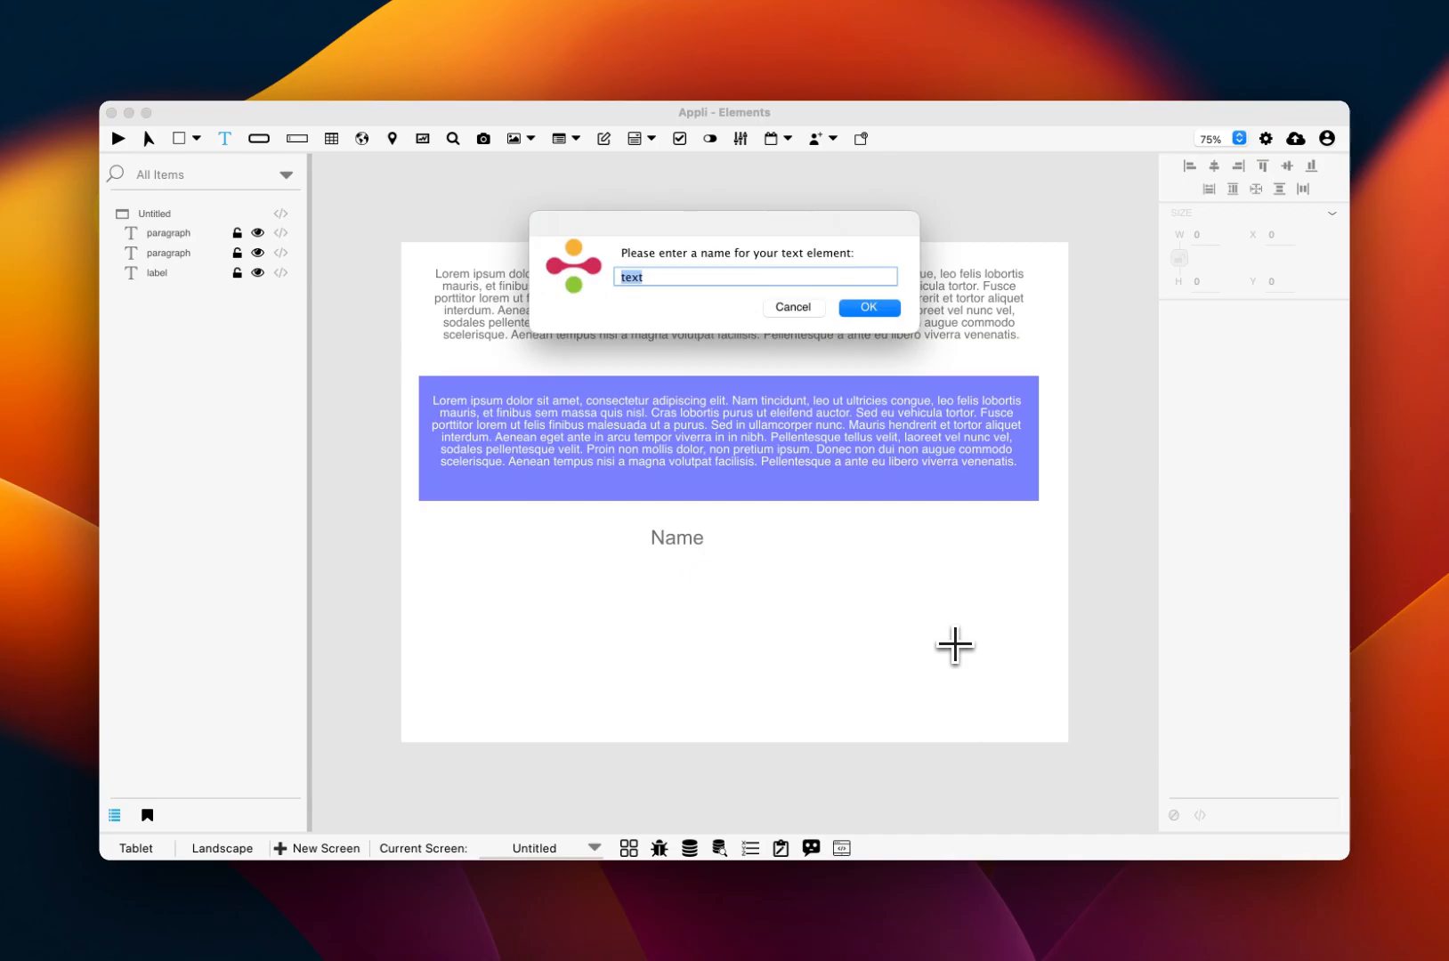
{"action": "type", "text": "link"}
{"action": "key", "text": "Return"}
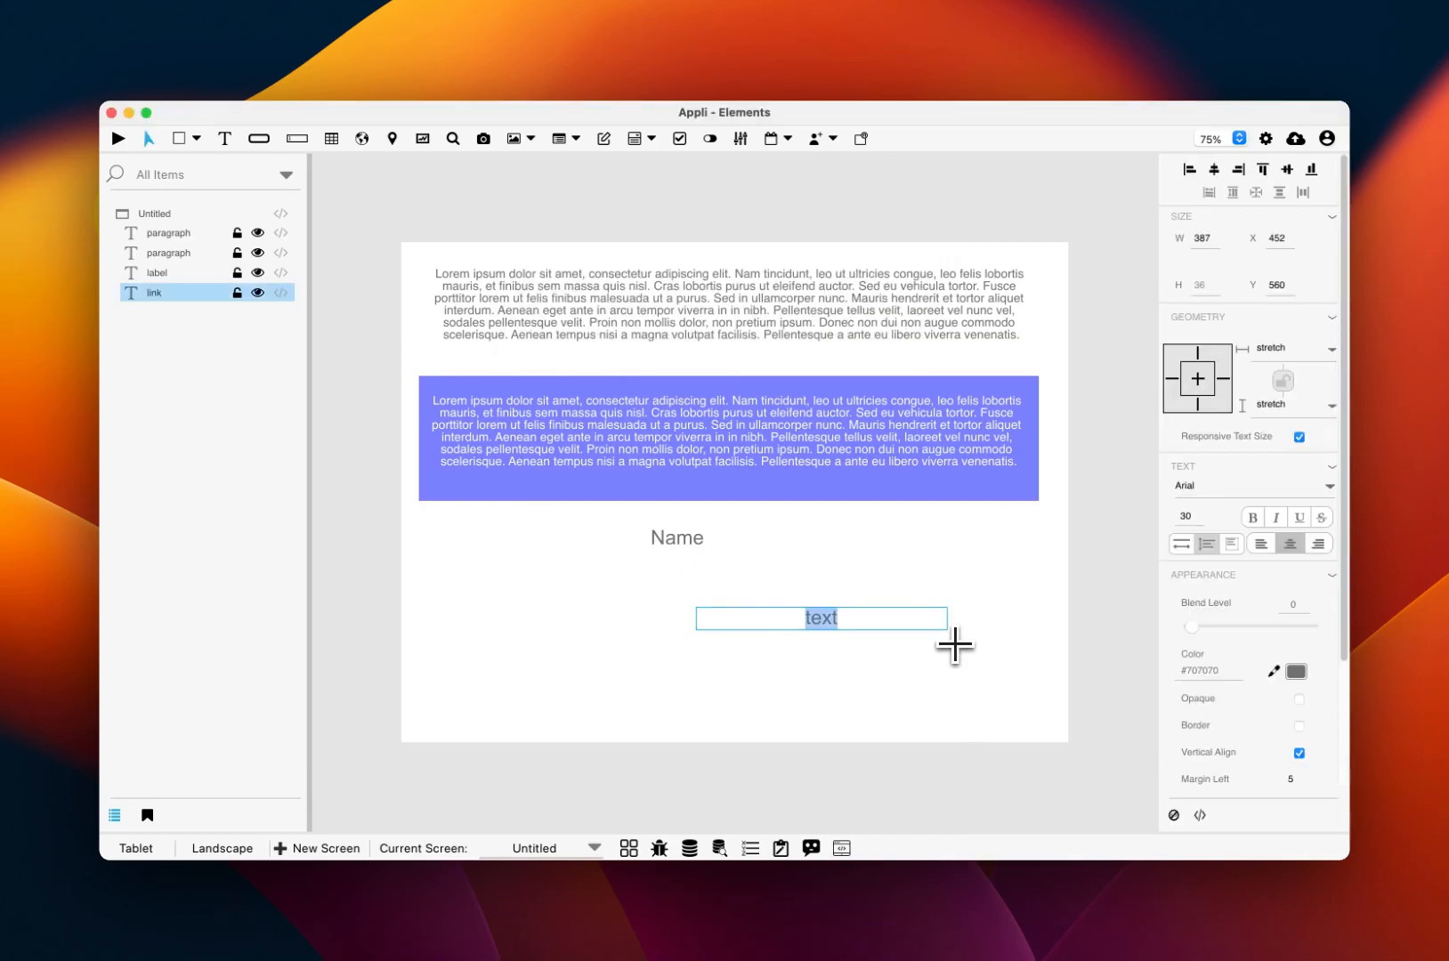
{"action": "type", "text": "www.appli.io"}
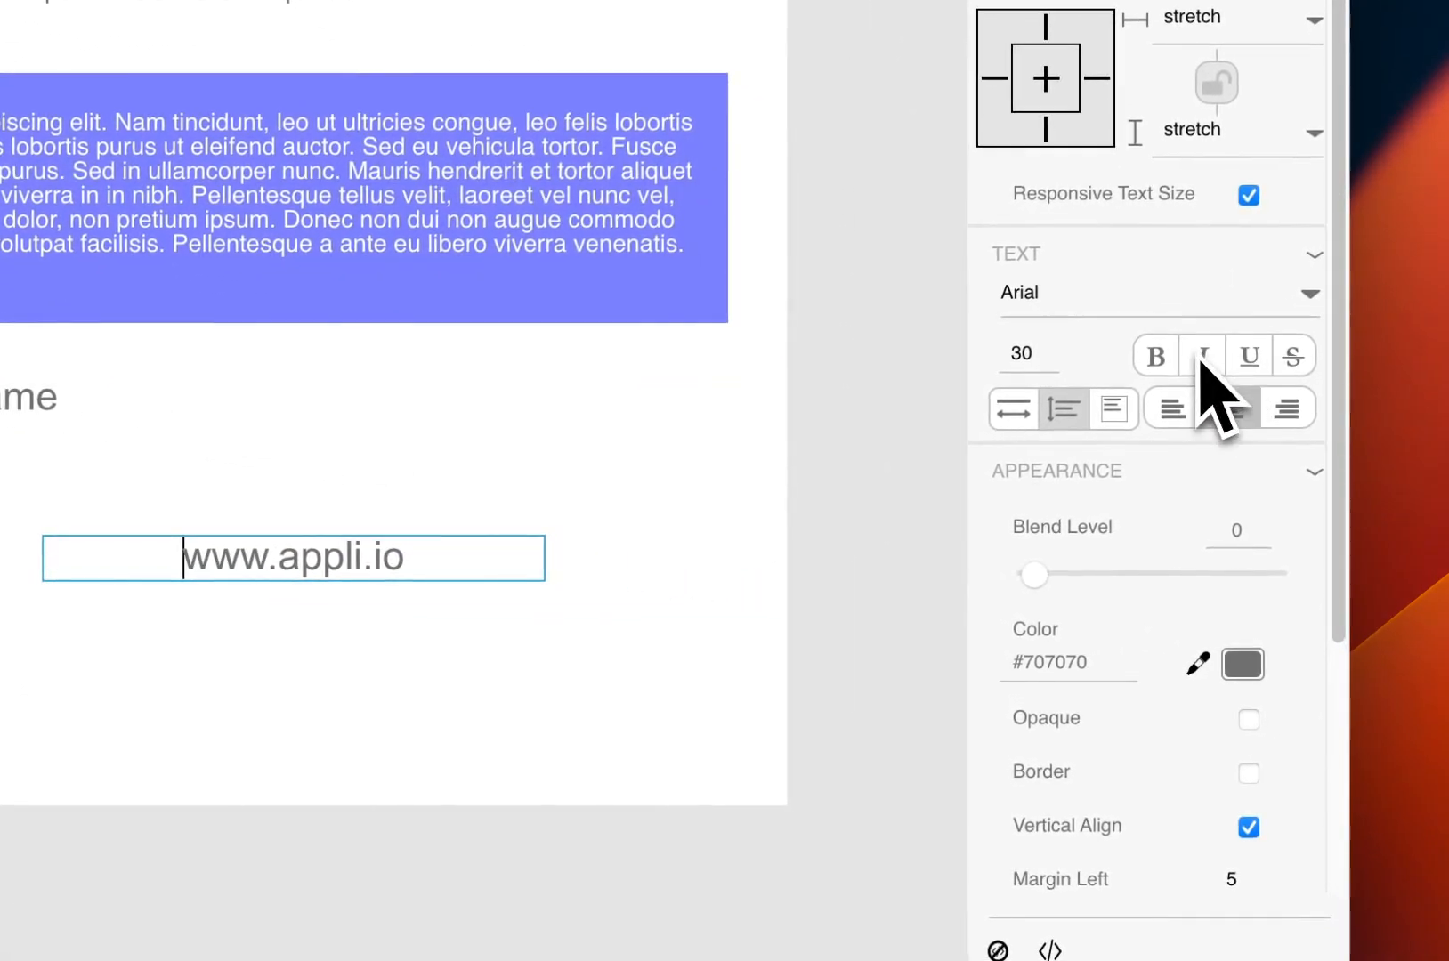
{"action": "key", "text": "super+a"}
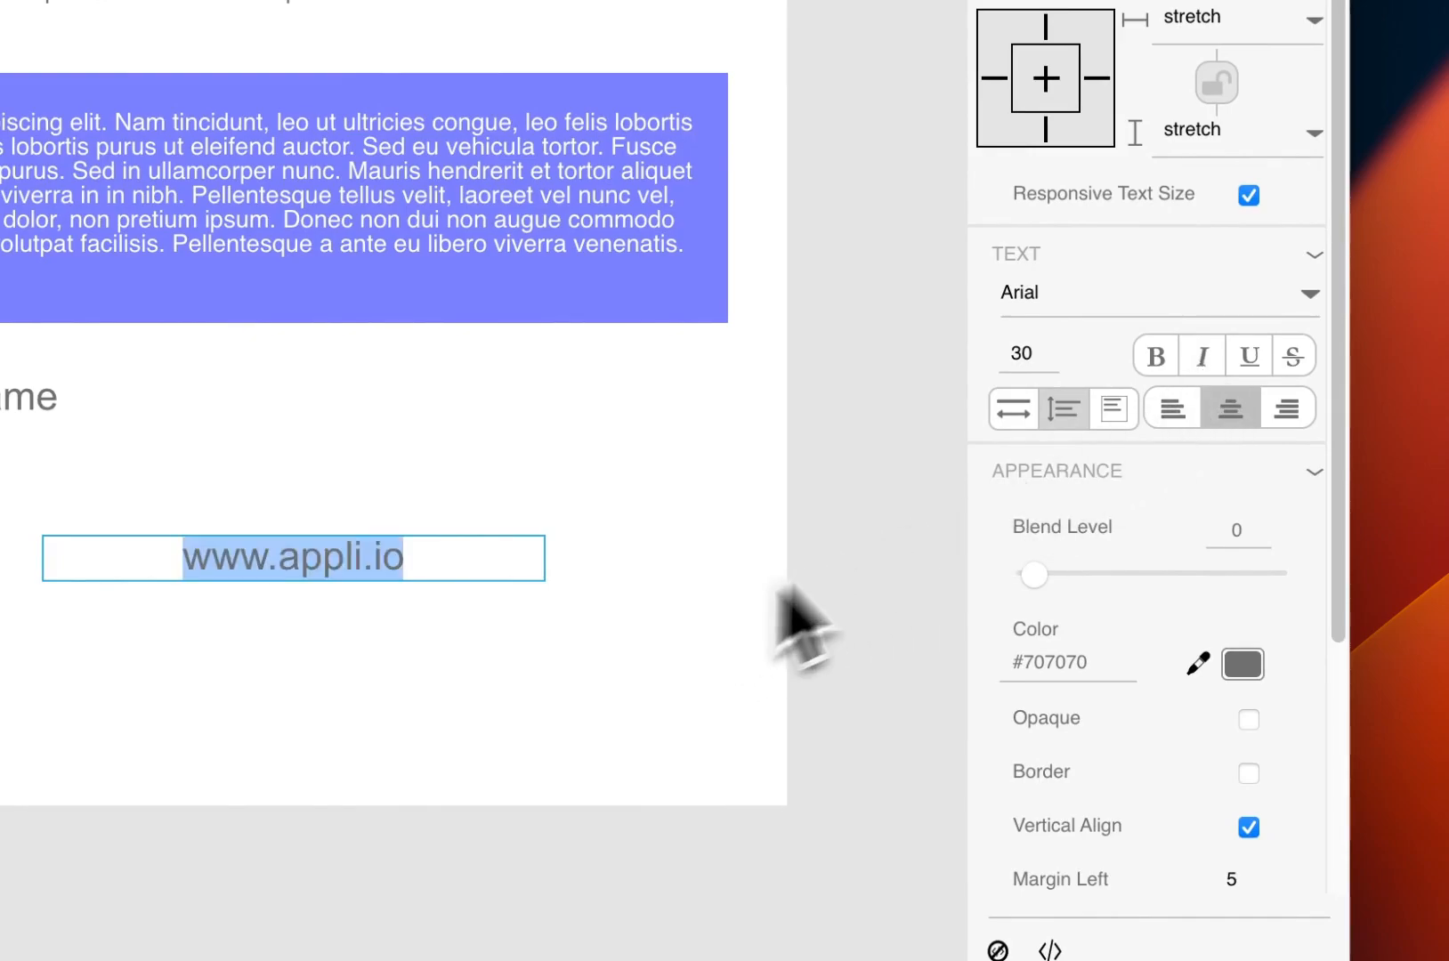
{"action": "left_click", "coordinate": [1213, 359]}
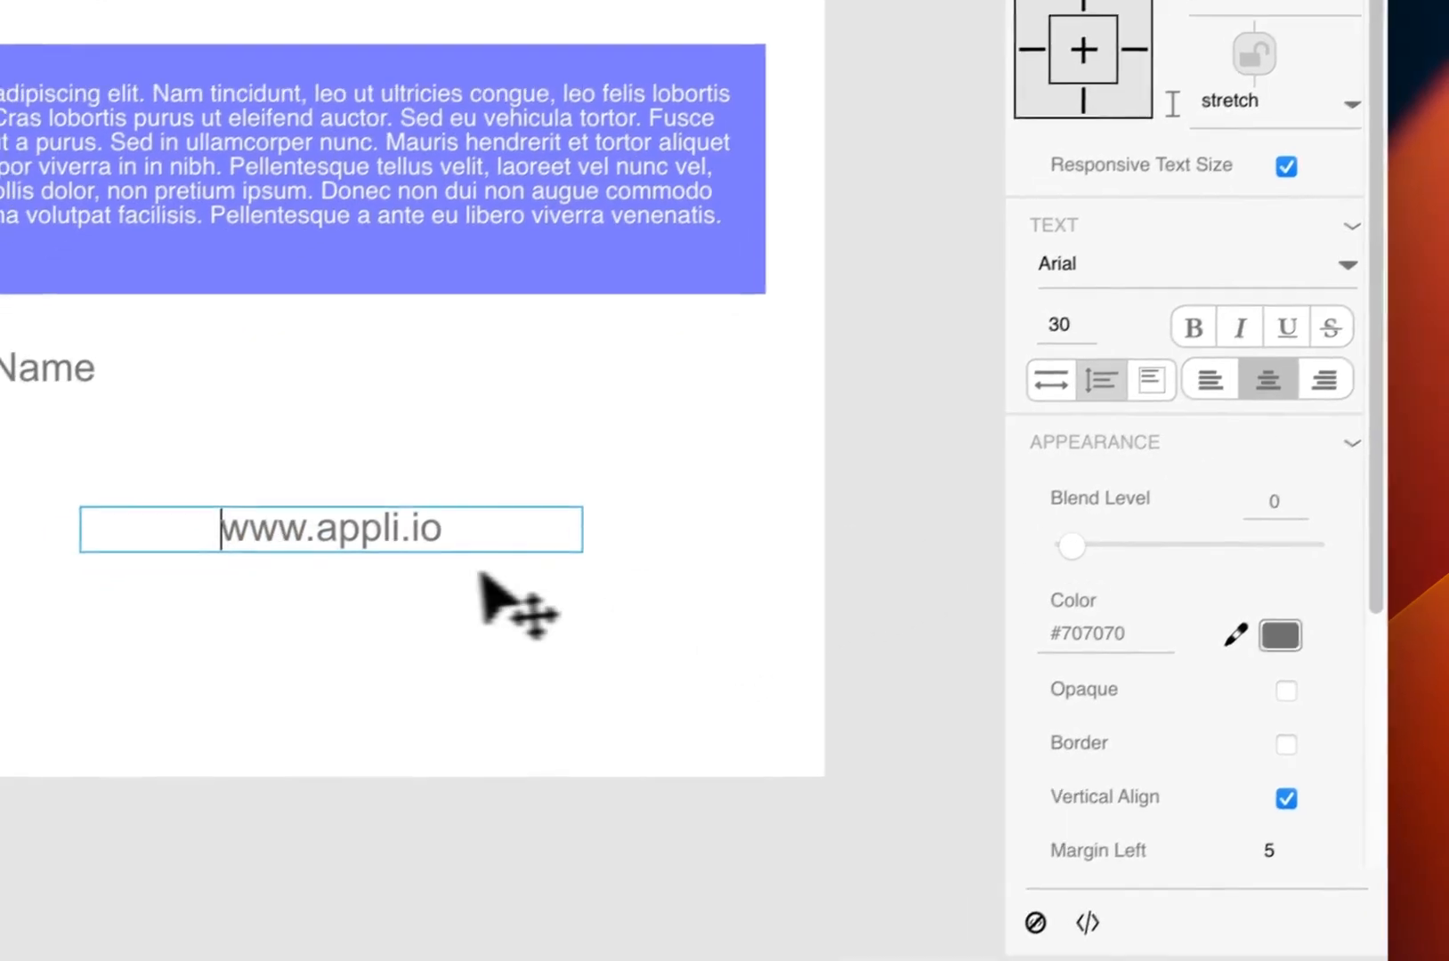
{"action": "key", "text": "super+a"}
{"action": "left_click", "coordinate": [1214, 328]}
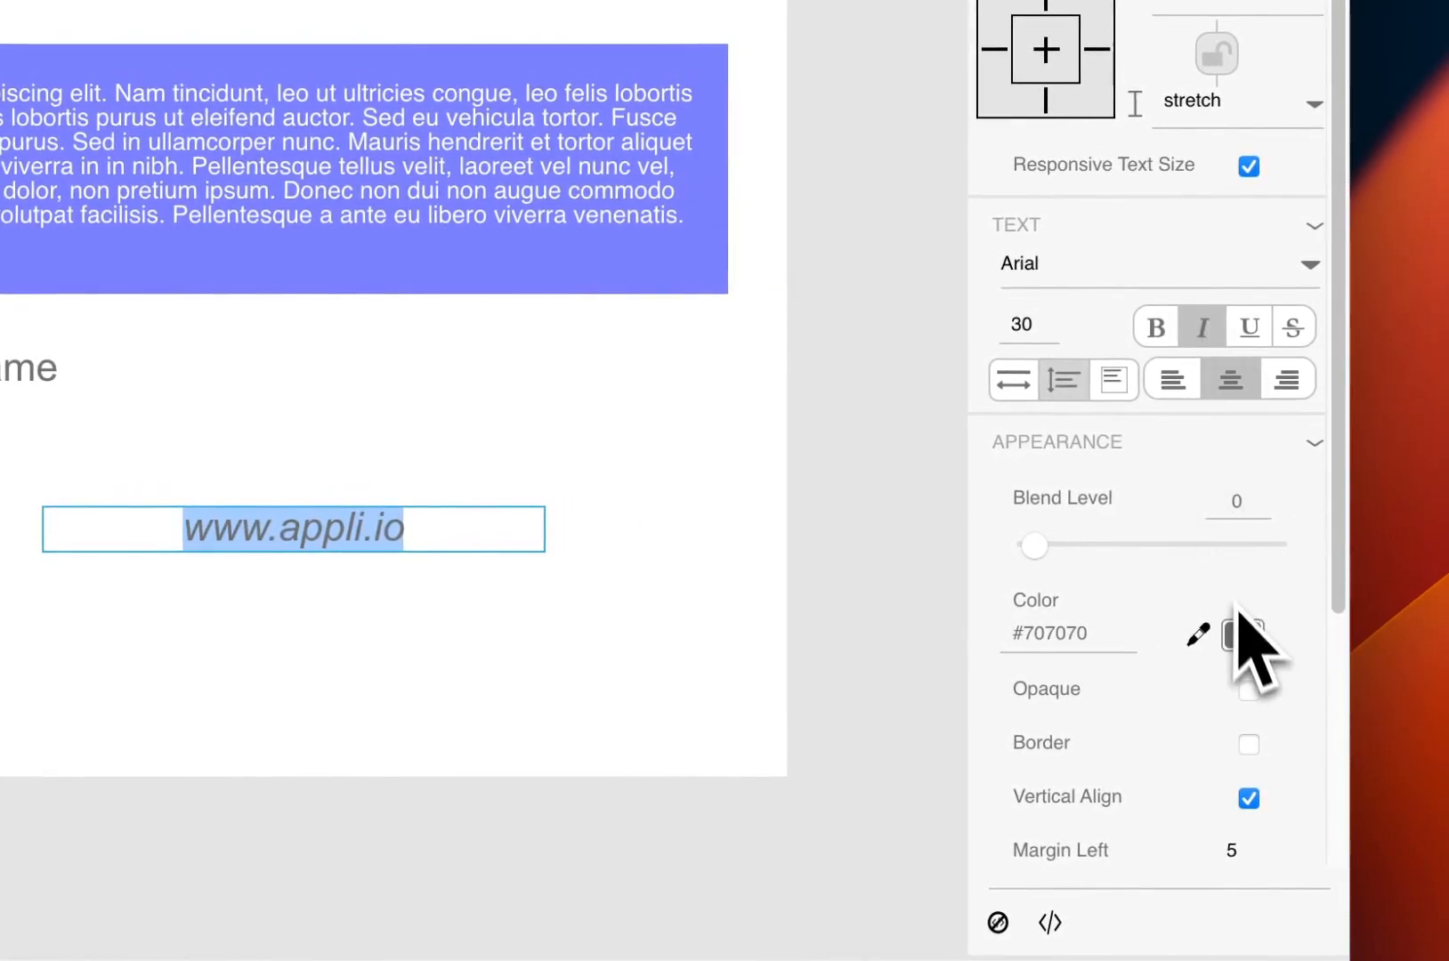
{"action": "left_click", "coordinate": [1242, 635]}
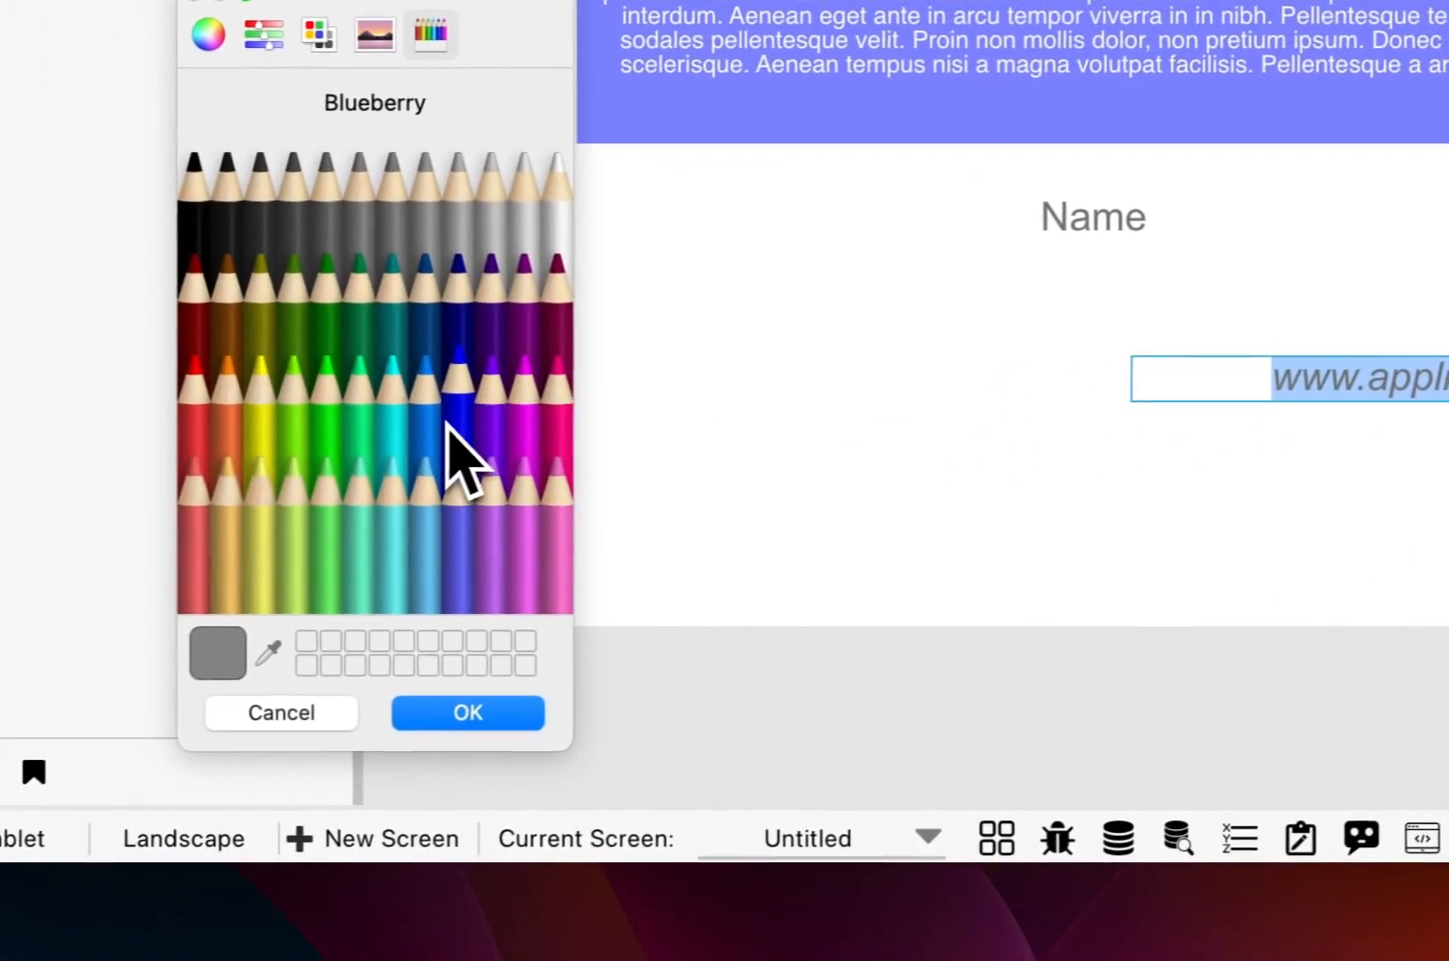
{"action": "left_click", "coordinate": [450, 428]}
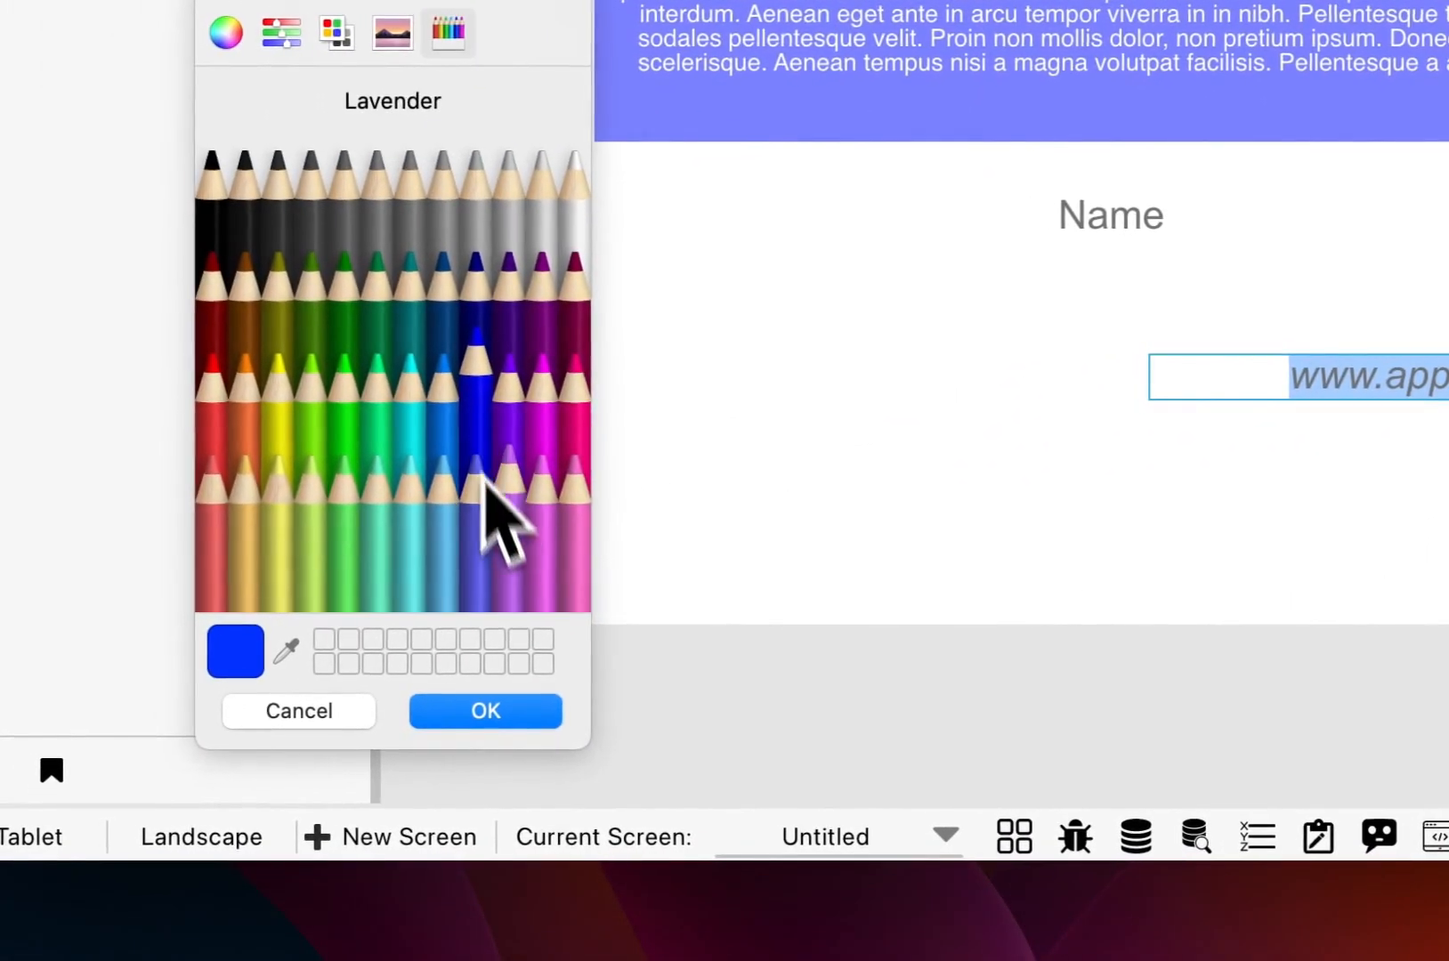
{"action": "left_click", "coordinate": [489, 710]}
{"action": "left_click", "coordinate": [978, 526]}
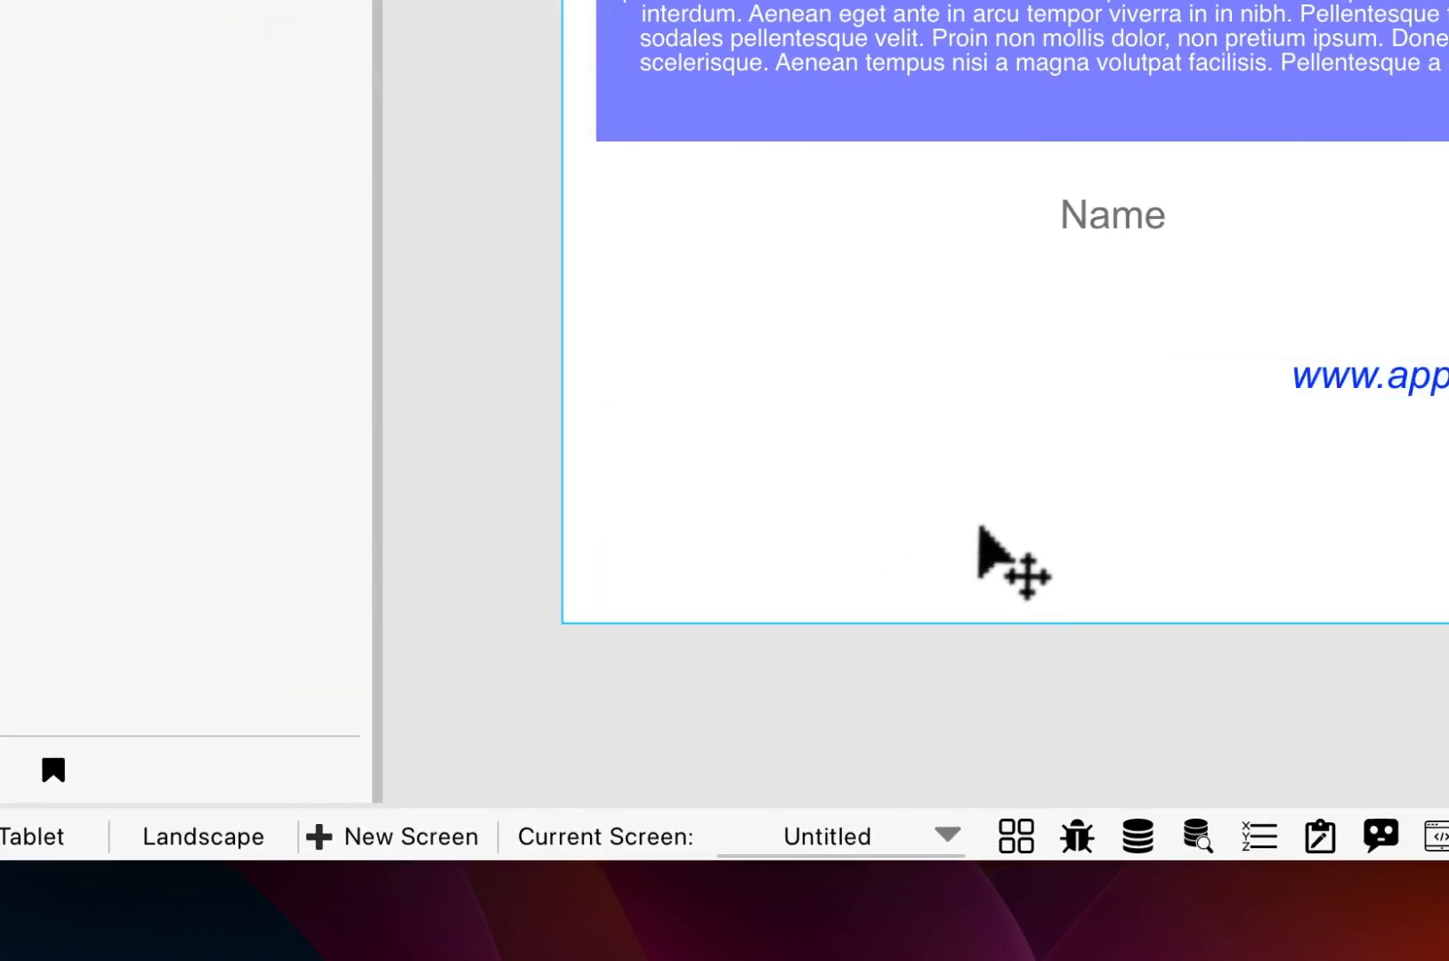
Open the low-code actions of the link text and add a launch url action to its mouseClick event
{"action": "left_click", "coordinate": [1422, 378]}
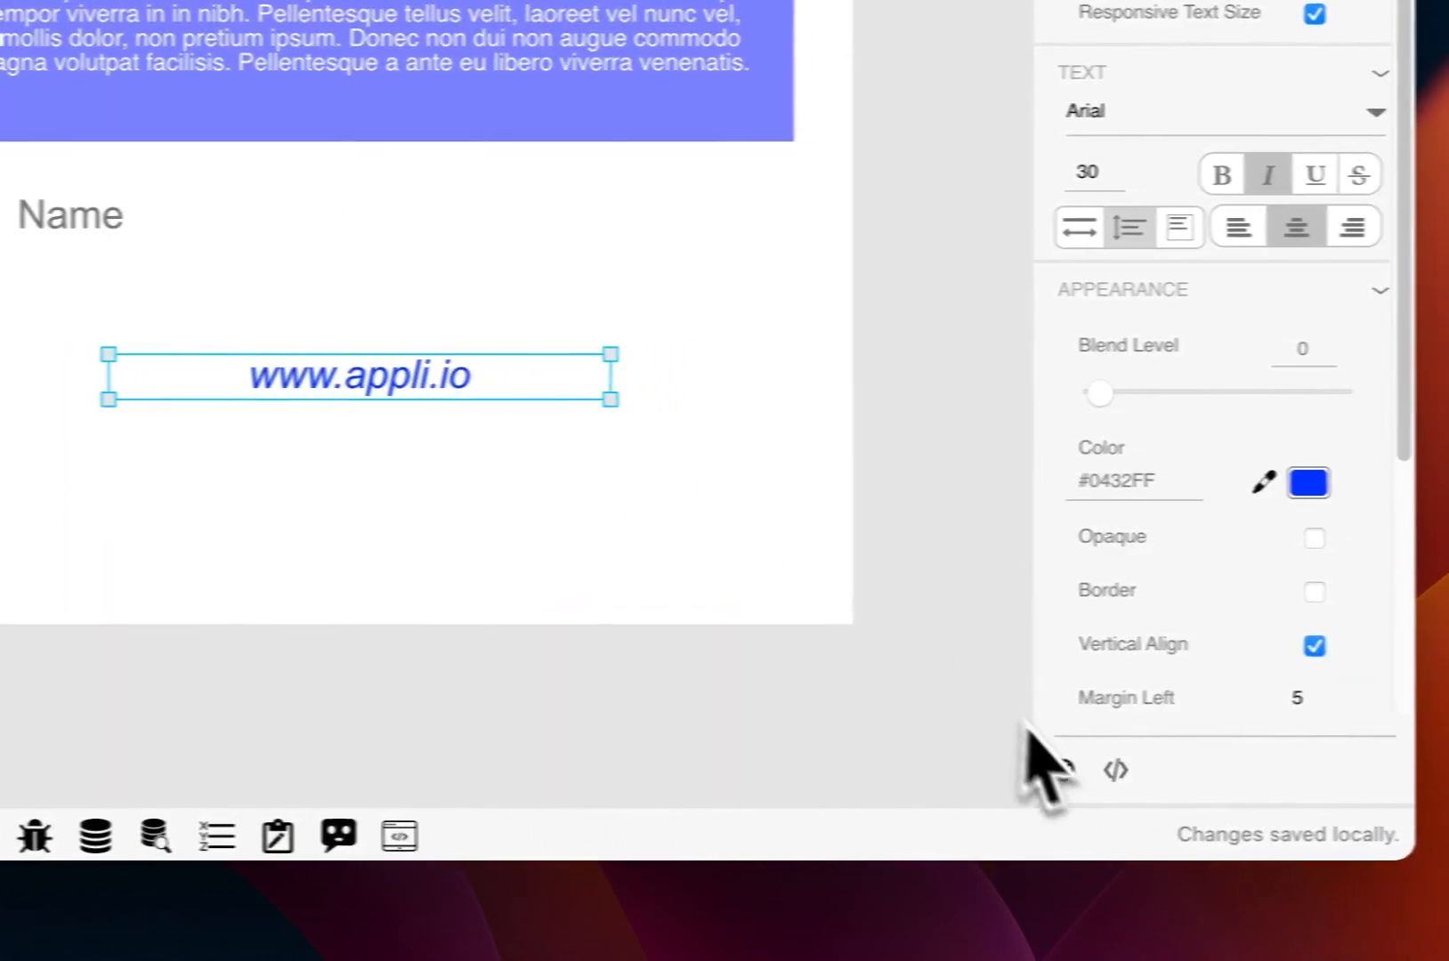
{"action": "left_click", "coordinate": [1078, 782]}
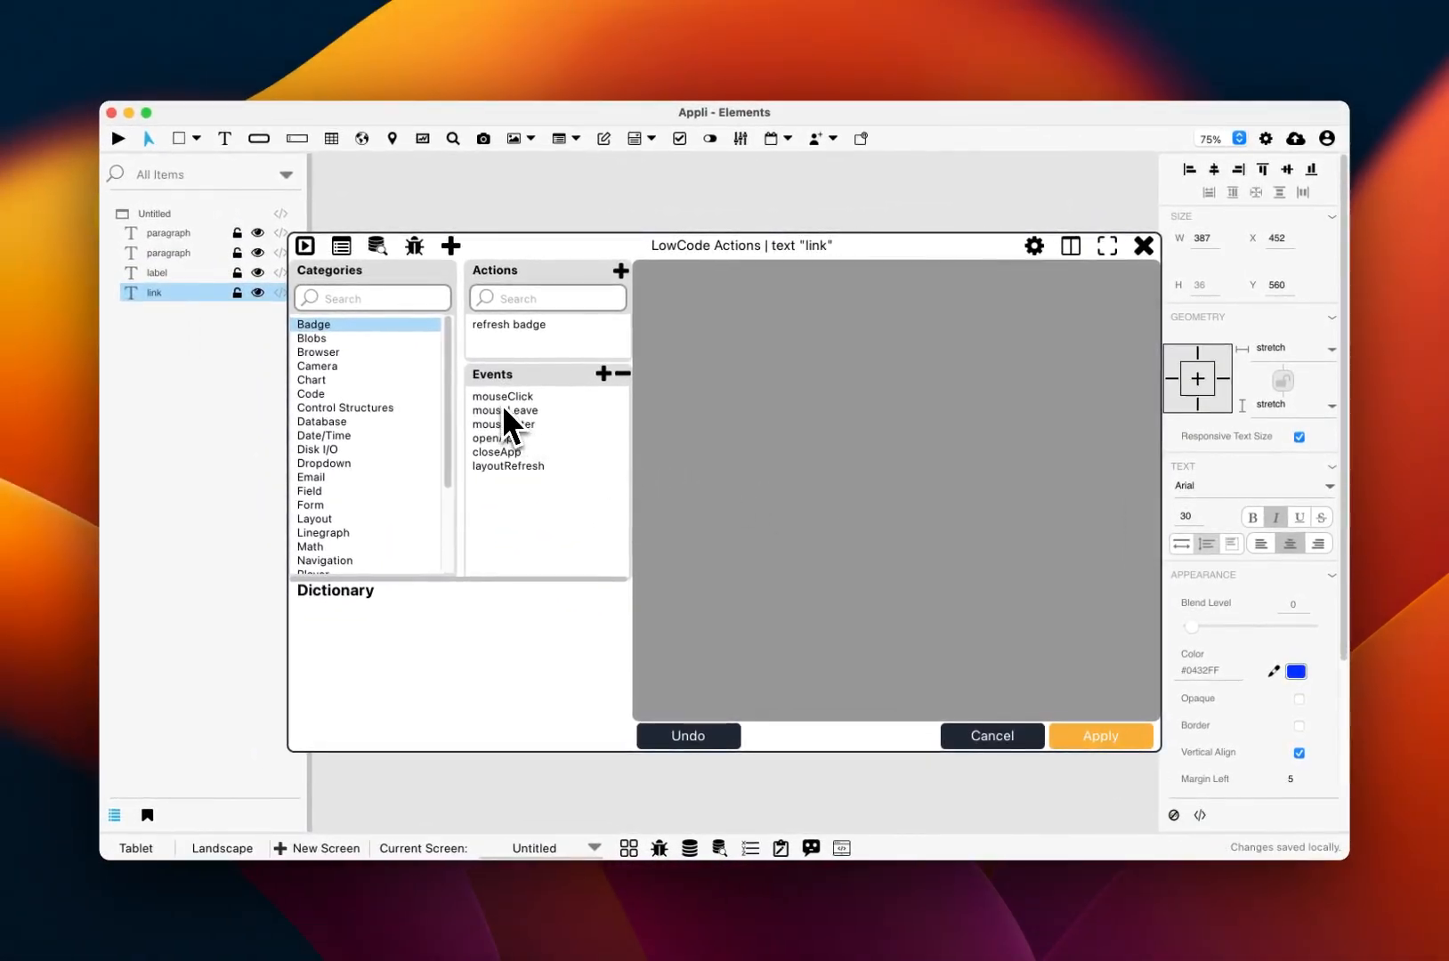
{"action": "left_click", "coordinate": [500, 400]}
{"action": "scroll", "coordinate": [327, 494], "scroll_direction": "down", "scroll_amount": 3}
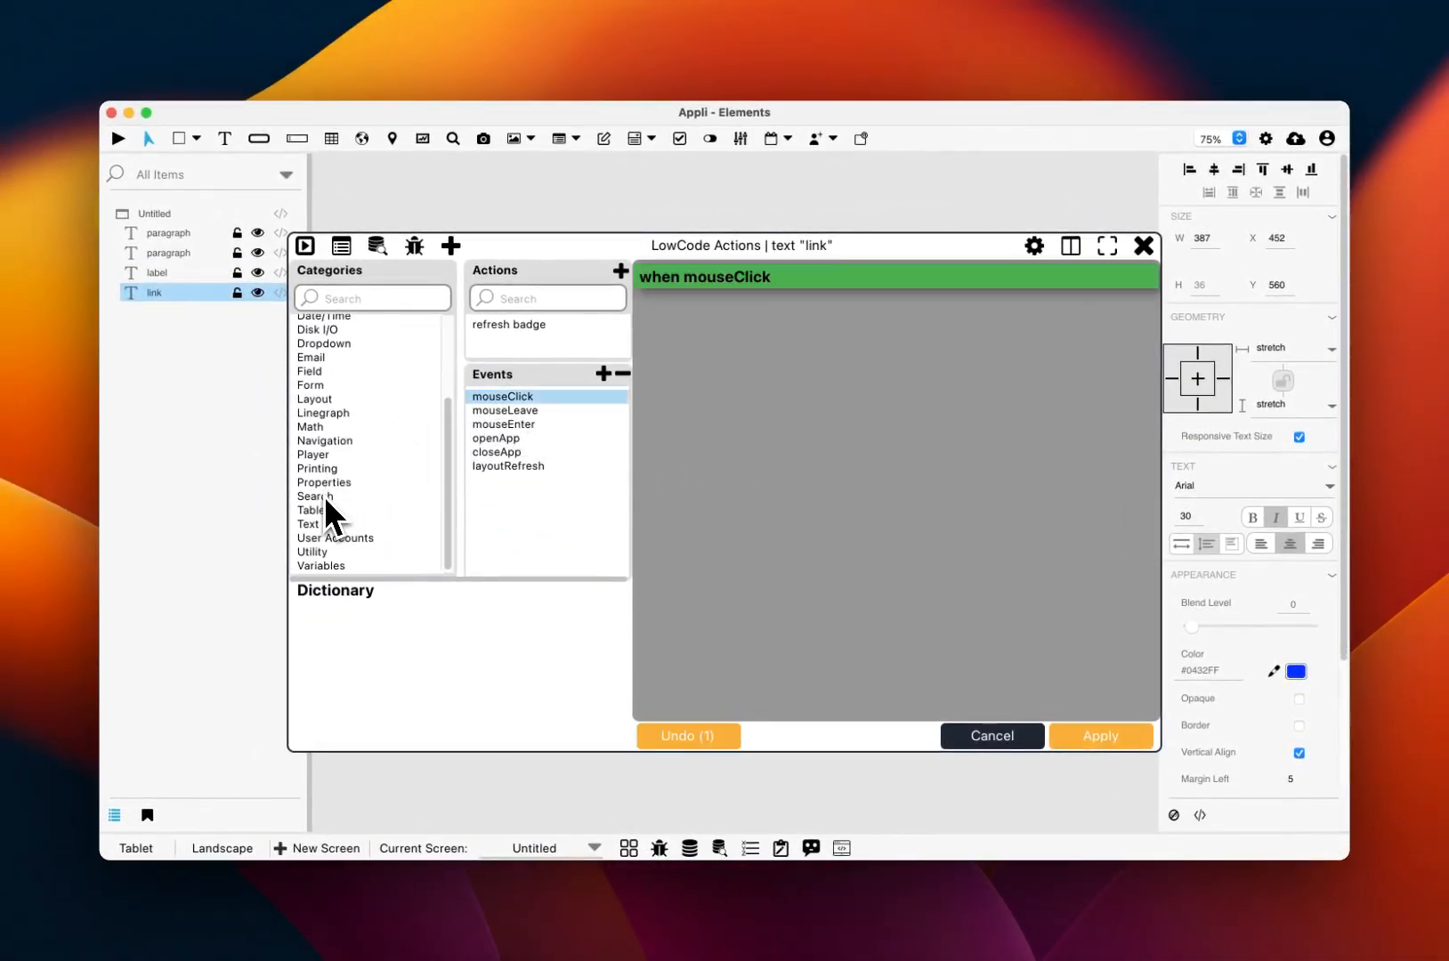
{"action": "scroll", "coordinate": [374, 498], "scroll_direction": "up", "scroll_amount": 1}
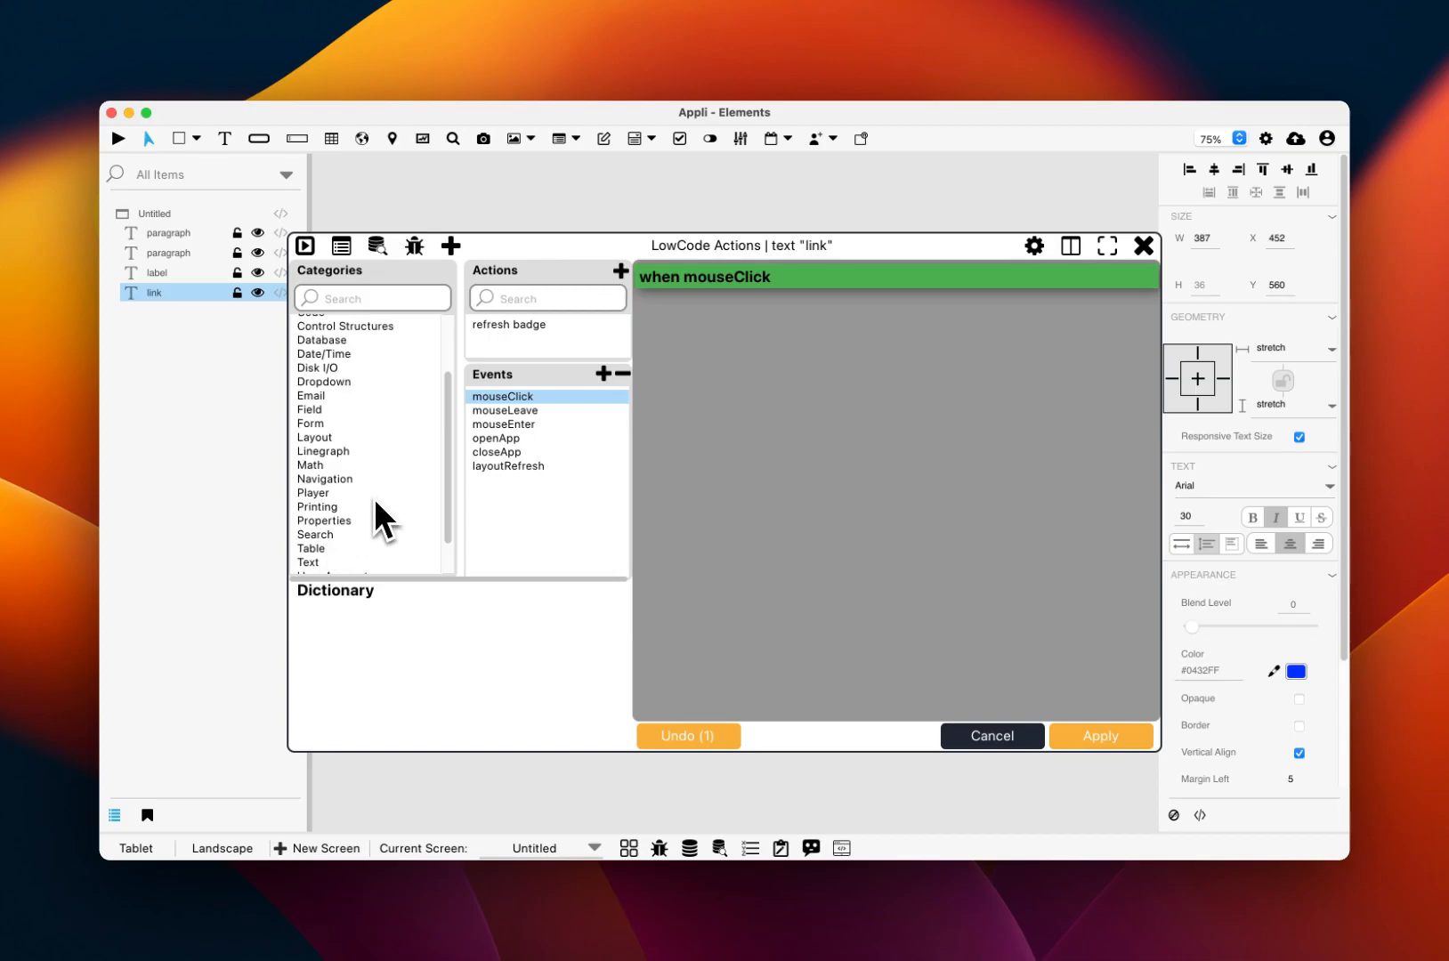
{"action": "scroll", "coordinate": [373, 497], "scroll_direction": "down", "scroll_amount": 1}
{"action": "scroll", "coordinate": [373, 498], "scroll_direction": "up", "scroll_amount": 3}
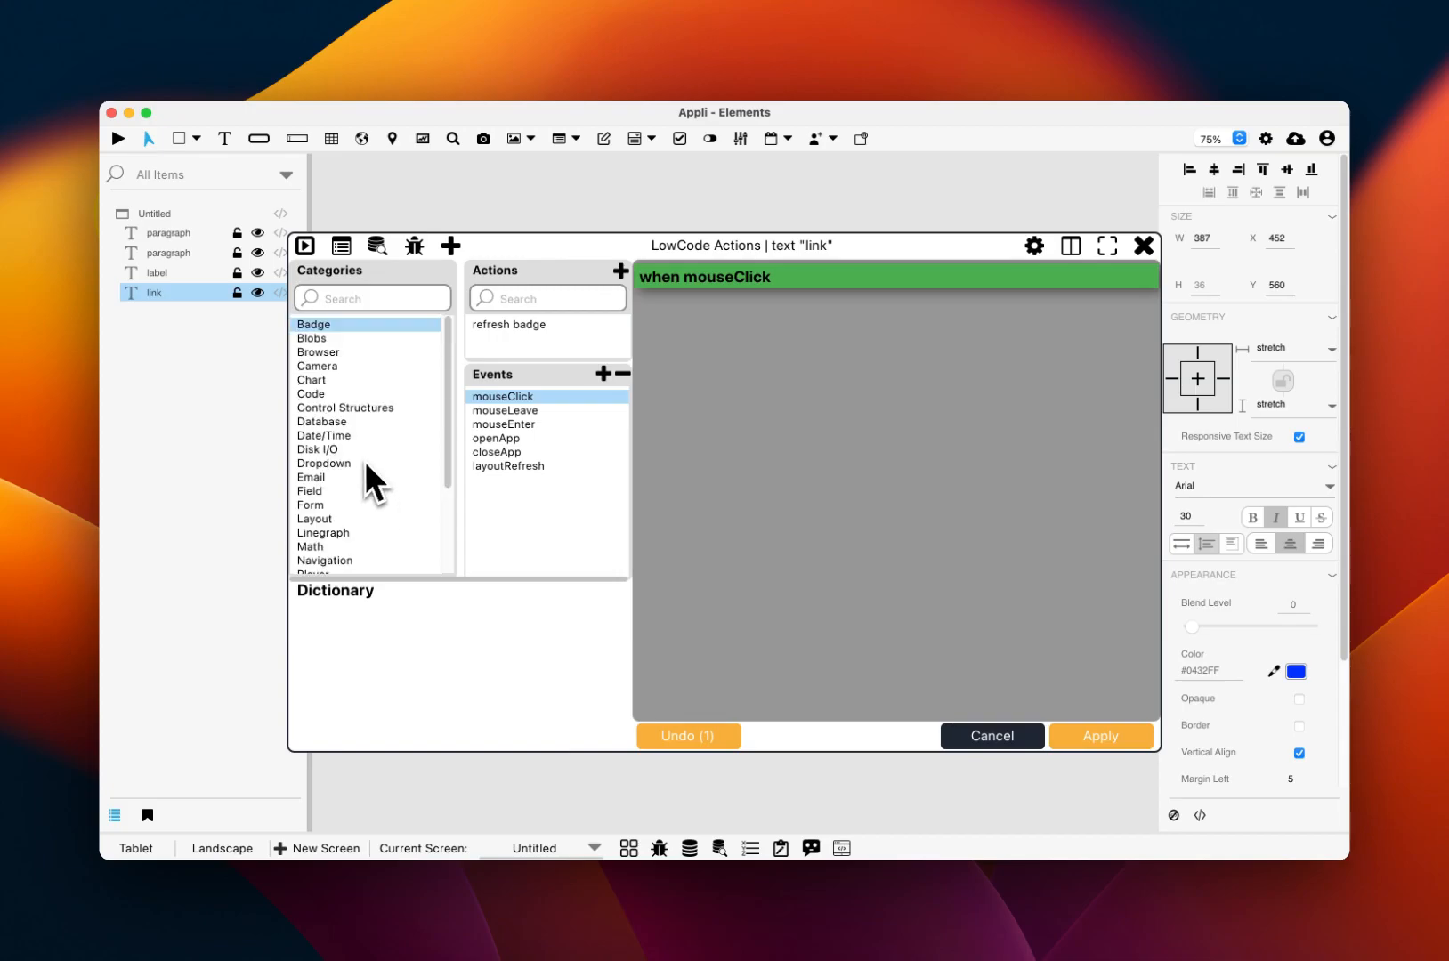
{"action": "scroll", "coordinate": [343, 517], "scroll_direction": "down", "scroll_amount": 2}
{"action": "left_click", "coordinate": [339, 524]}
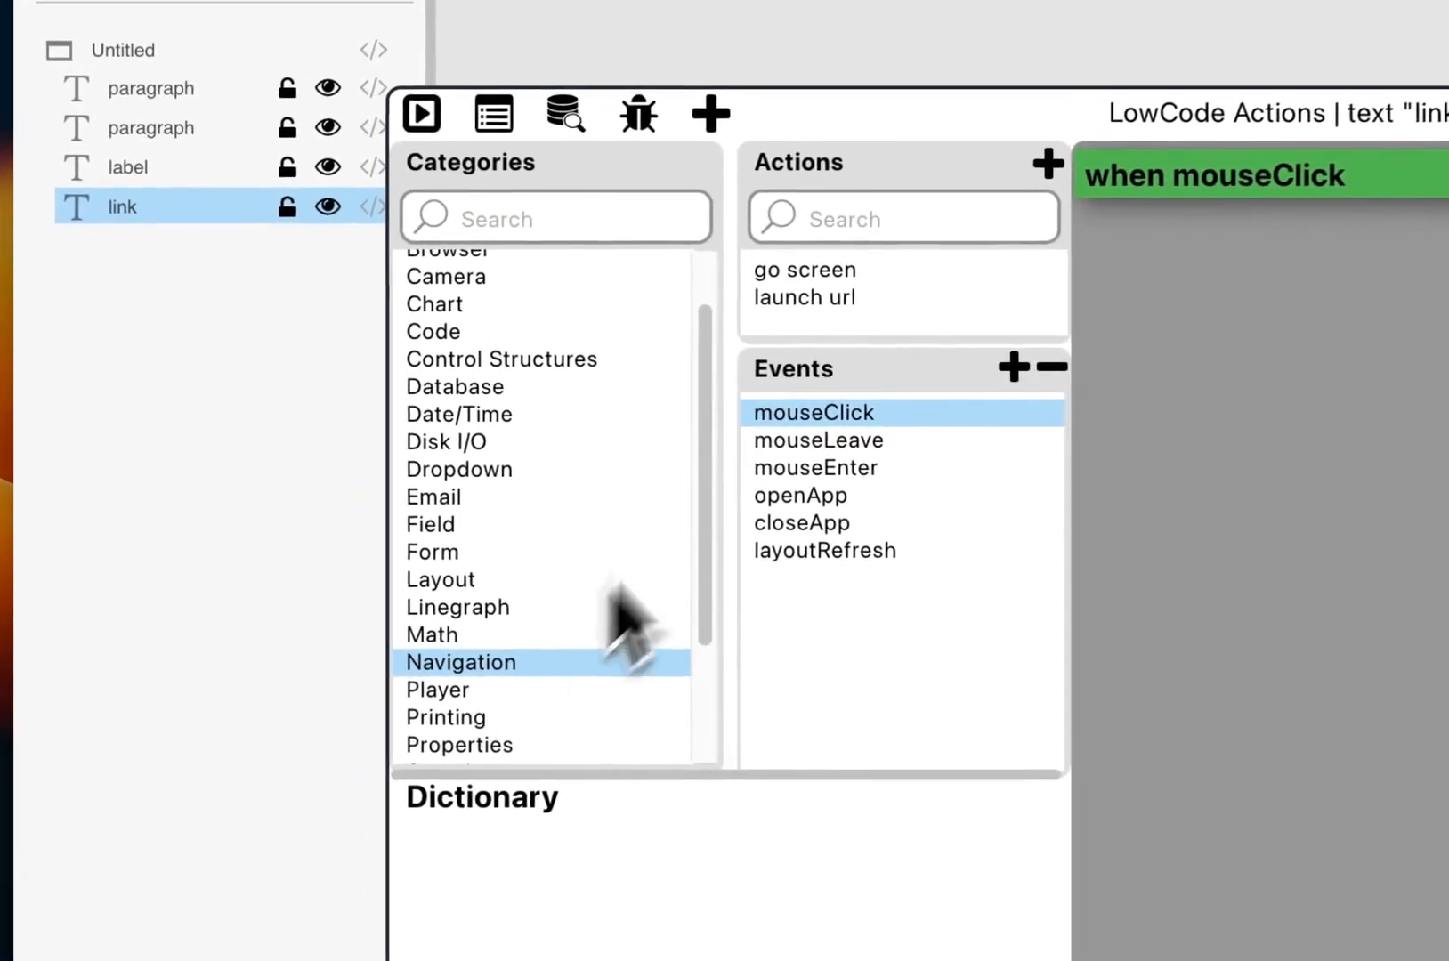
{"action": "double_click", "coordinate": [748, 311]}
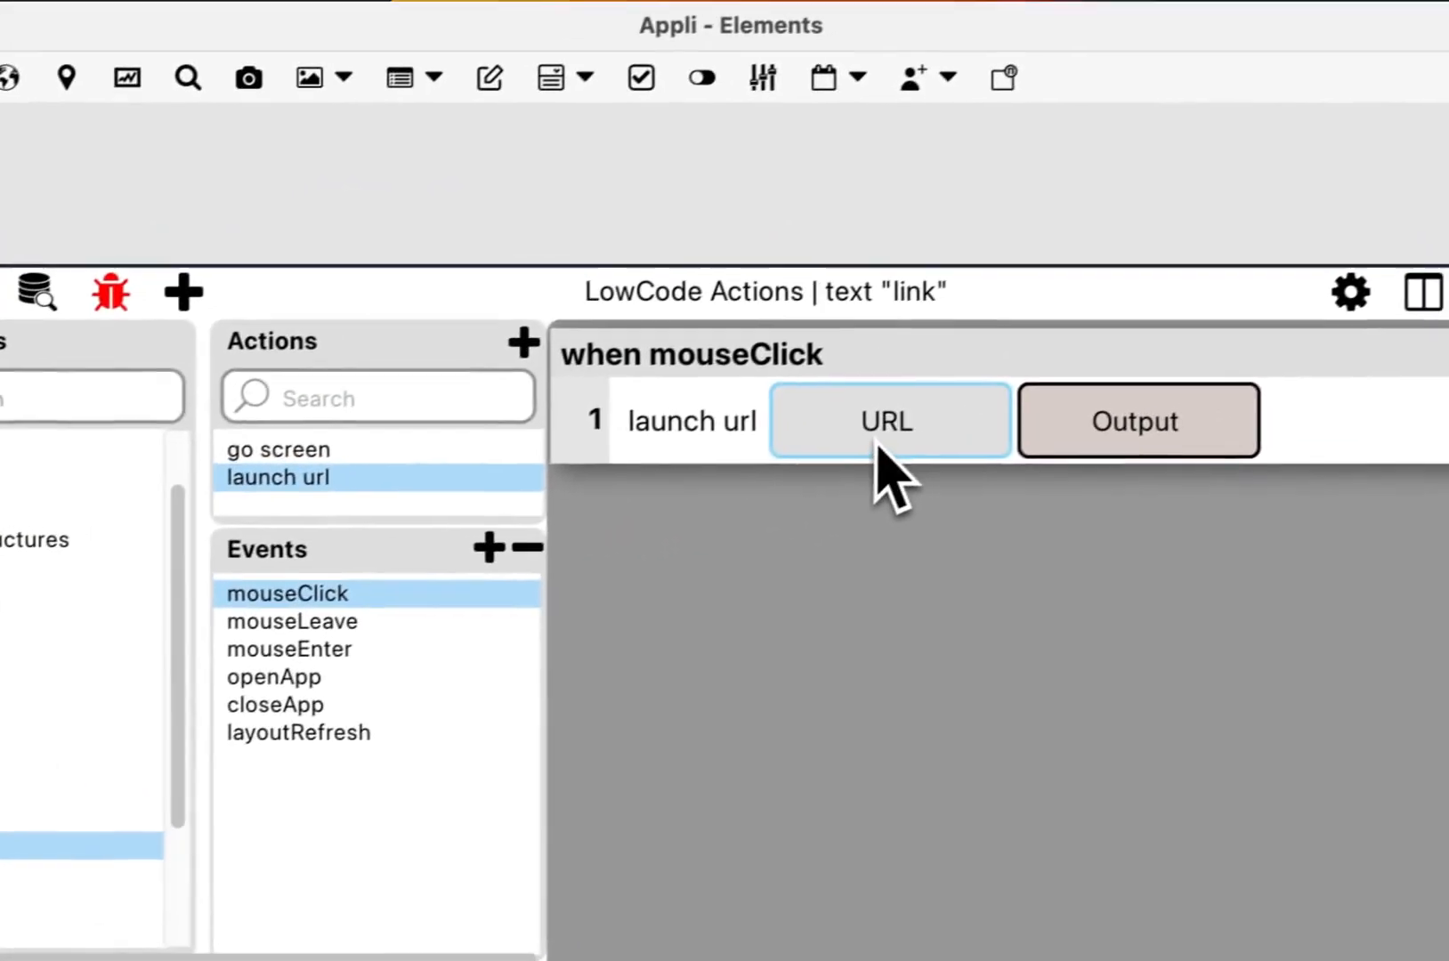
{"action": "left_click", "coordinate": [1402, 245]}
{"action": "left_click", "coordinate": [585, 478]}
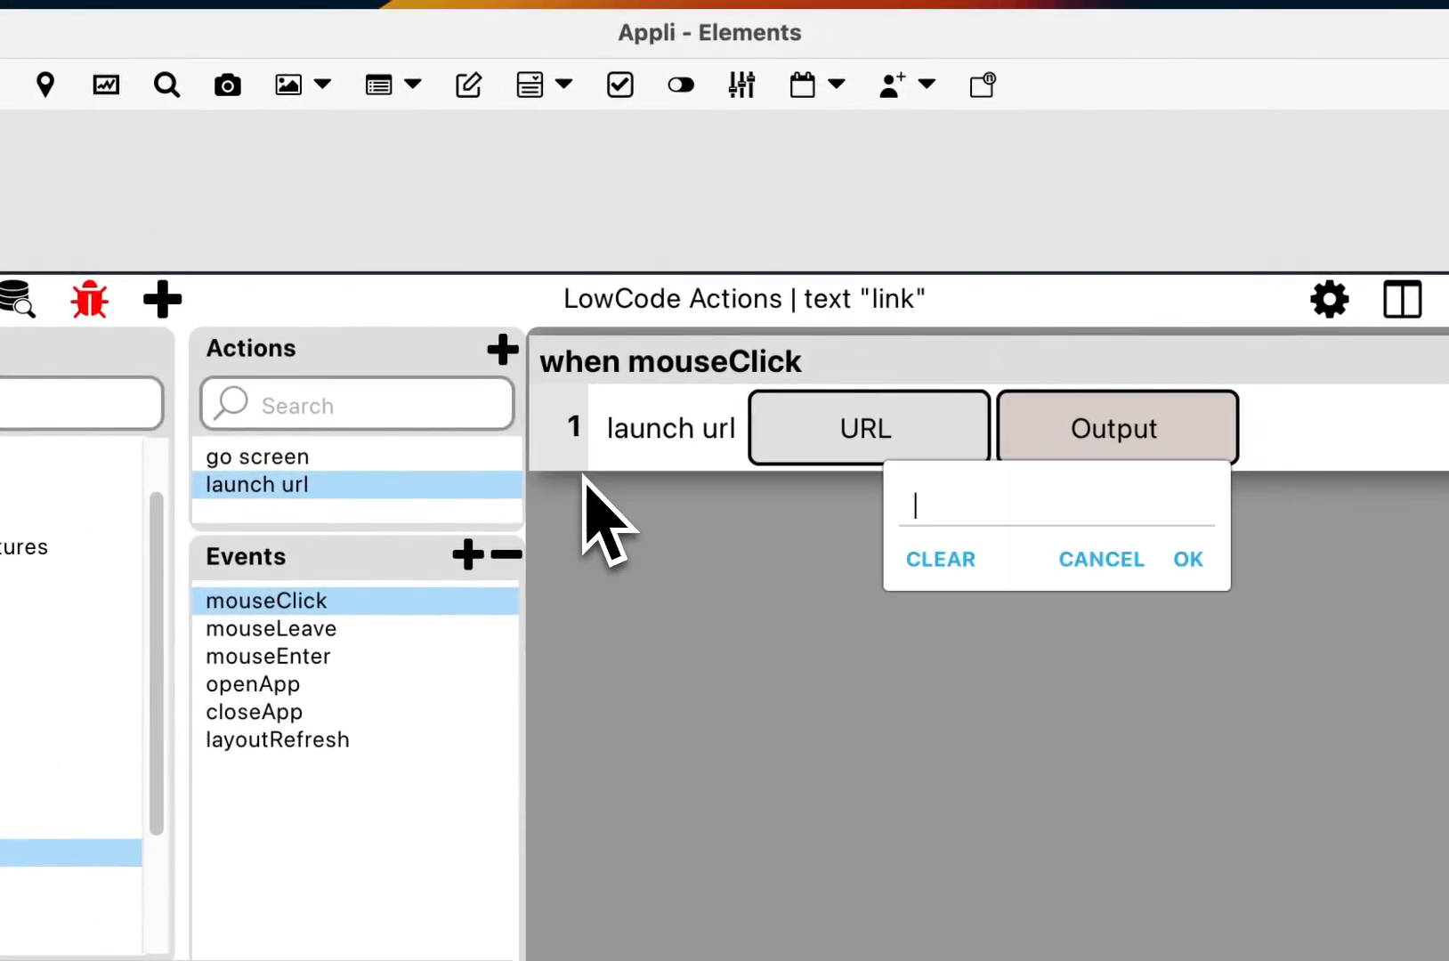
{"action": "type", "text": "https://www.appli"}
{"action": "type", "text": ".io"}
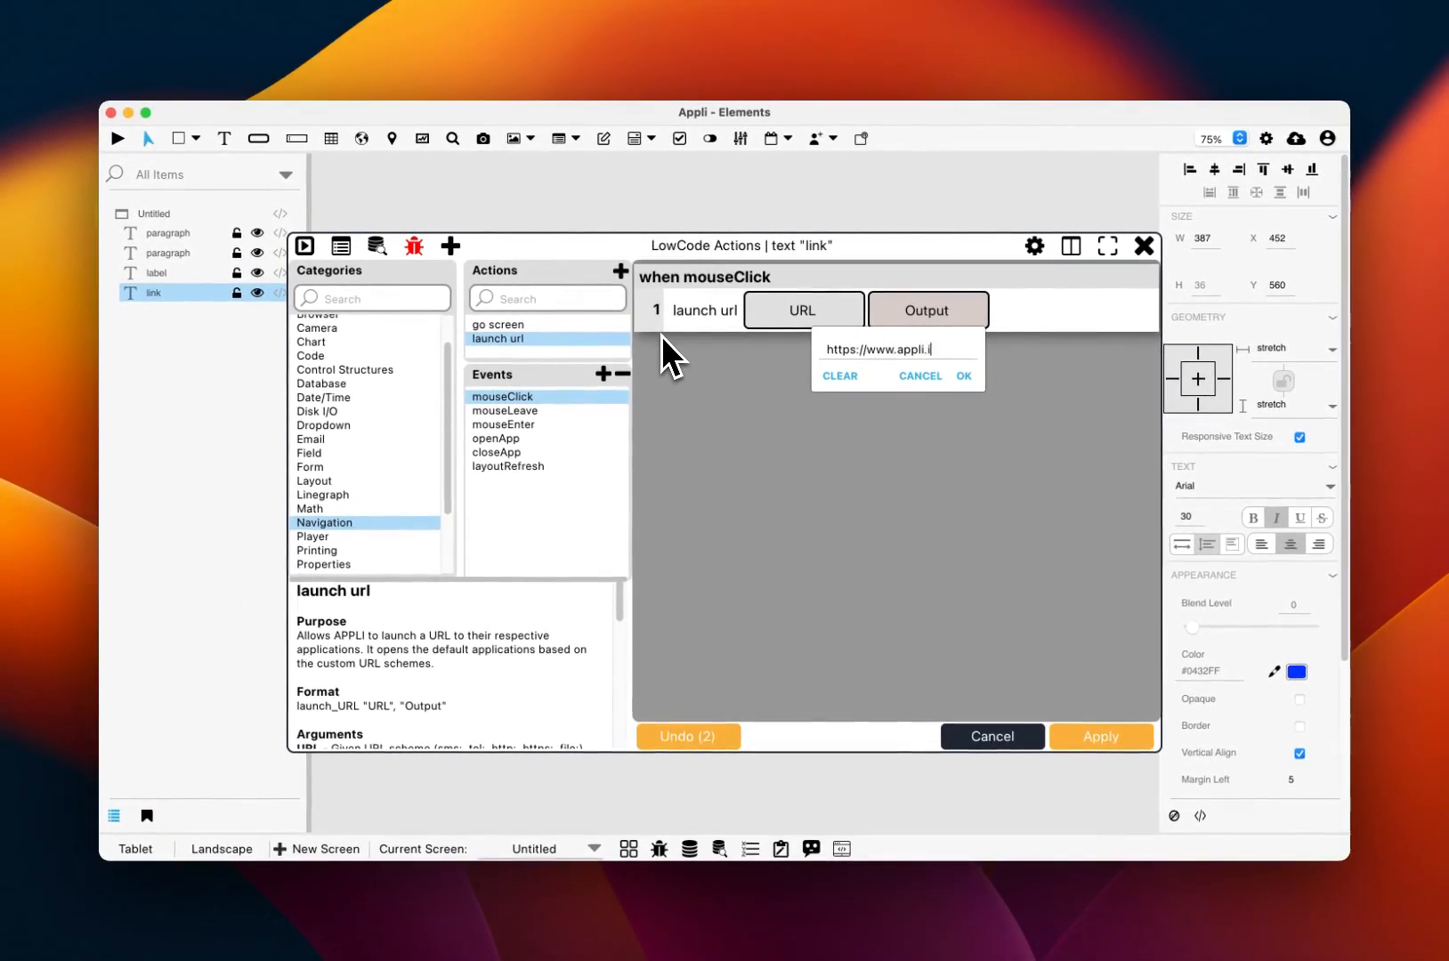
{"action": "left_click", "coordinate": [963, 375]}
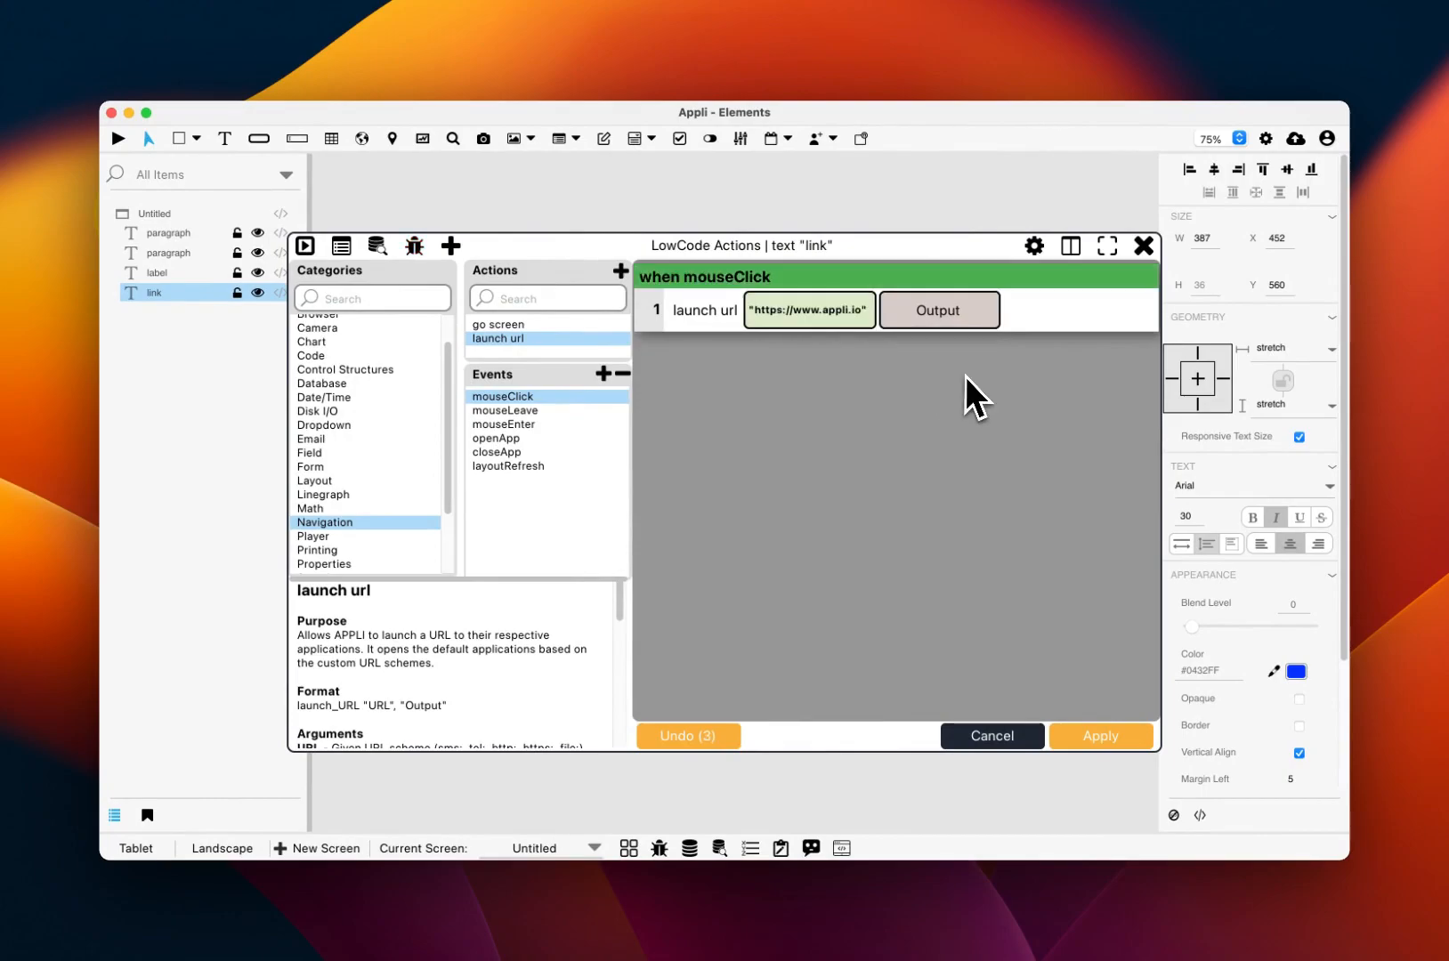
{"action": "left_click", "coordinate": [1099, 746]}
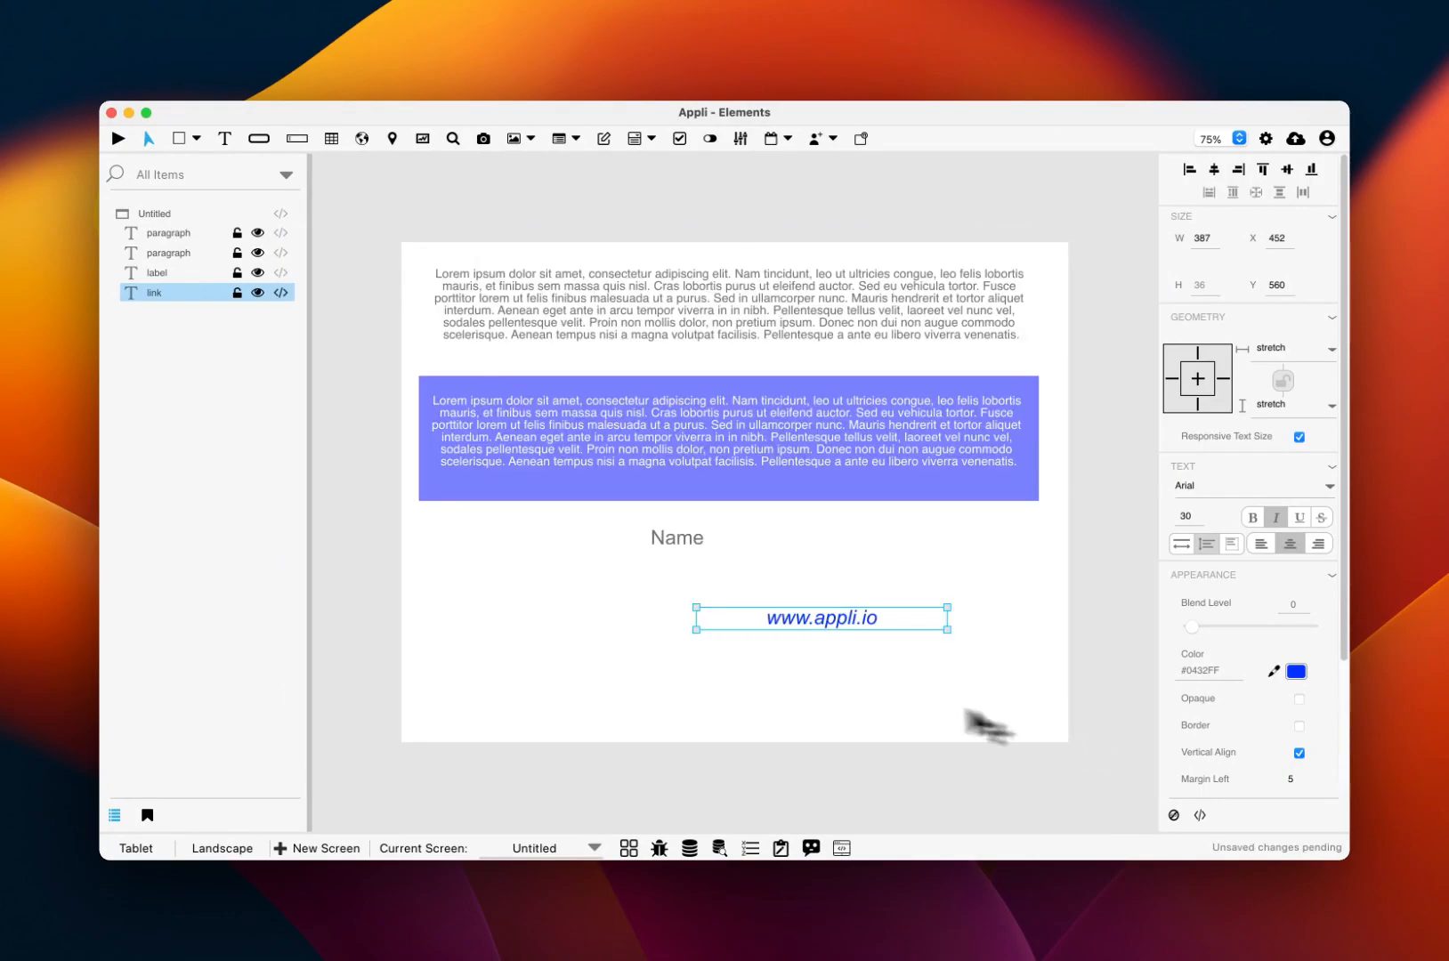
{"action": "left_click", "coordinate": [799, 702]}
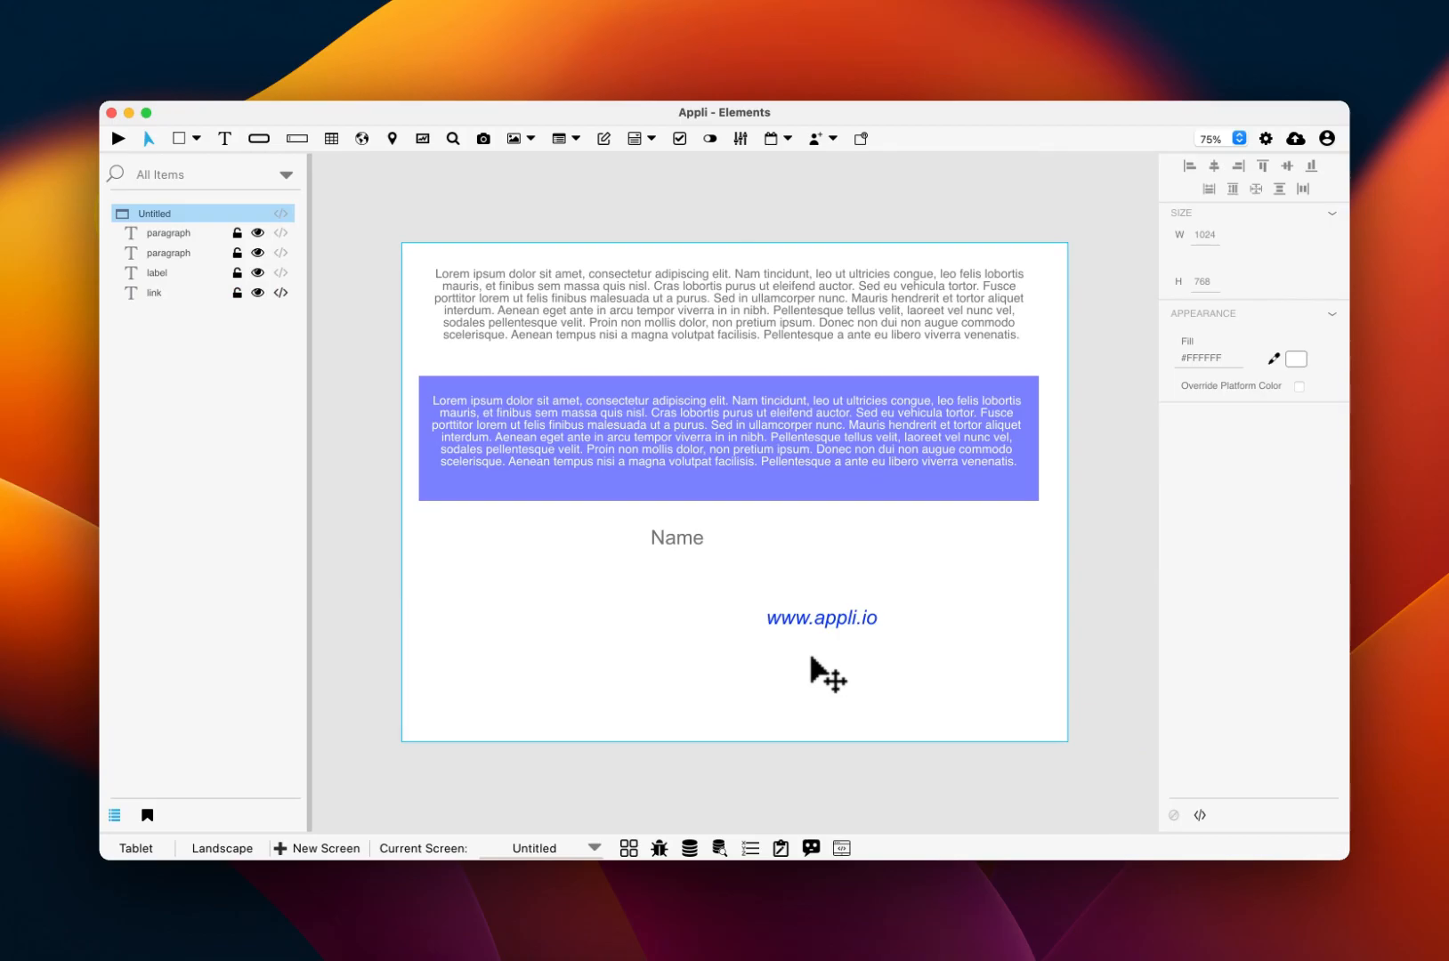
{"action": "key", "text": "super+r"}
{"action": "left_click", "coordinate": [831, 637]}
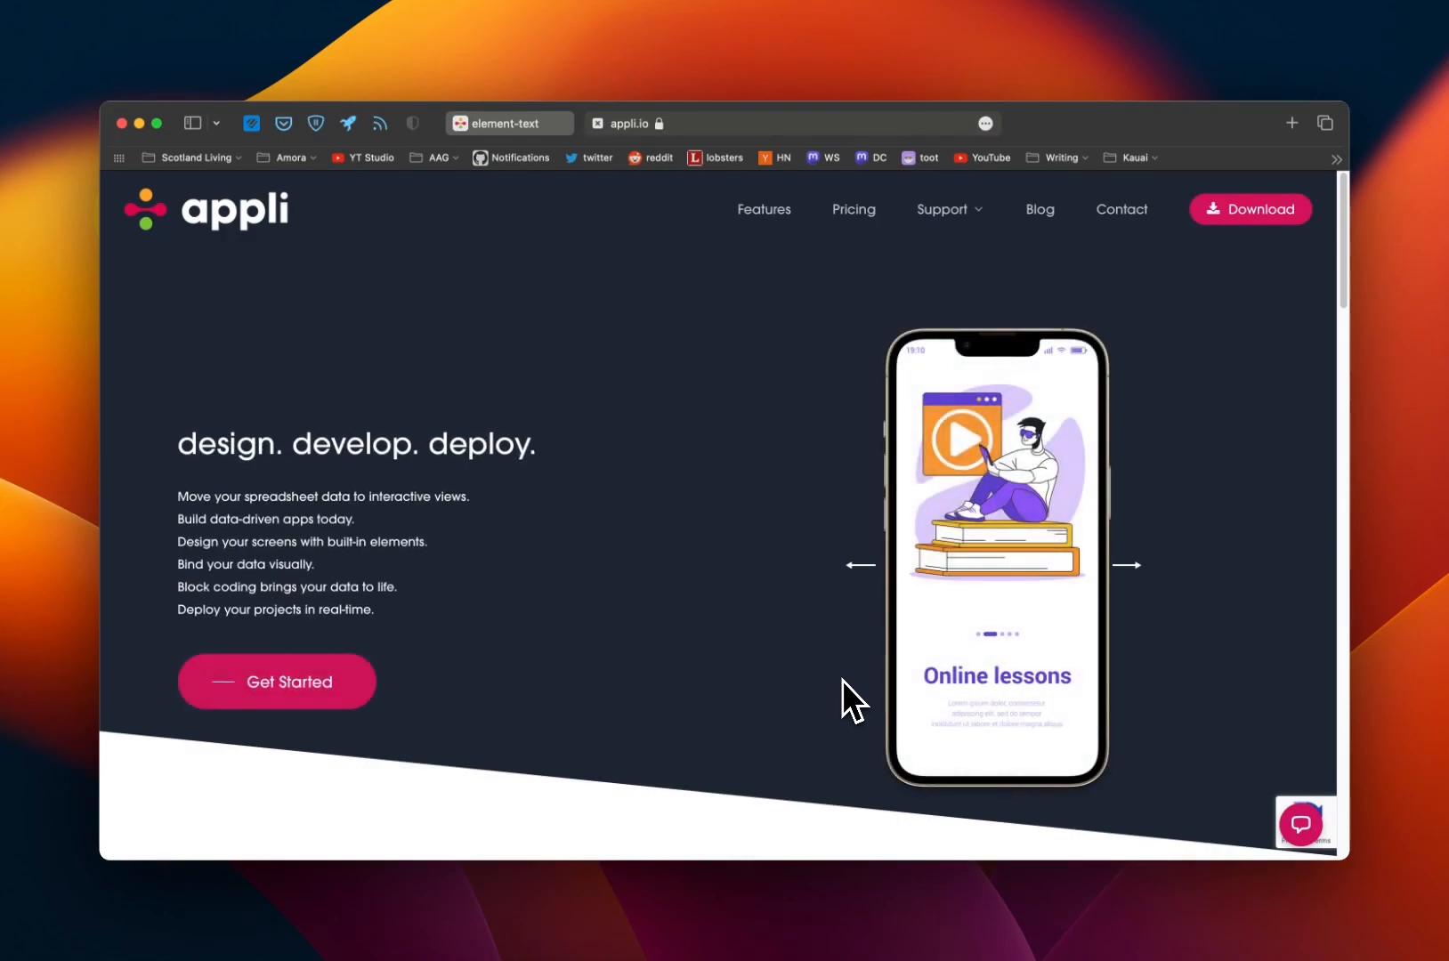
{"action": "key", "text": "super+Tab"}
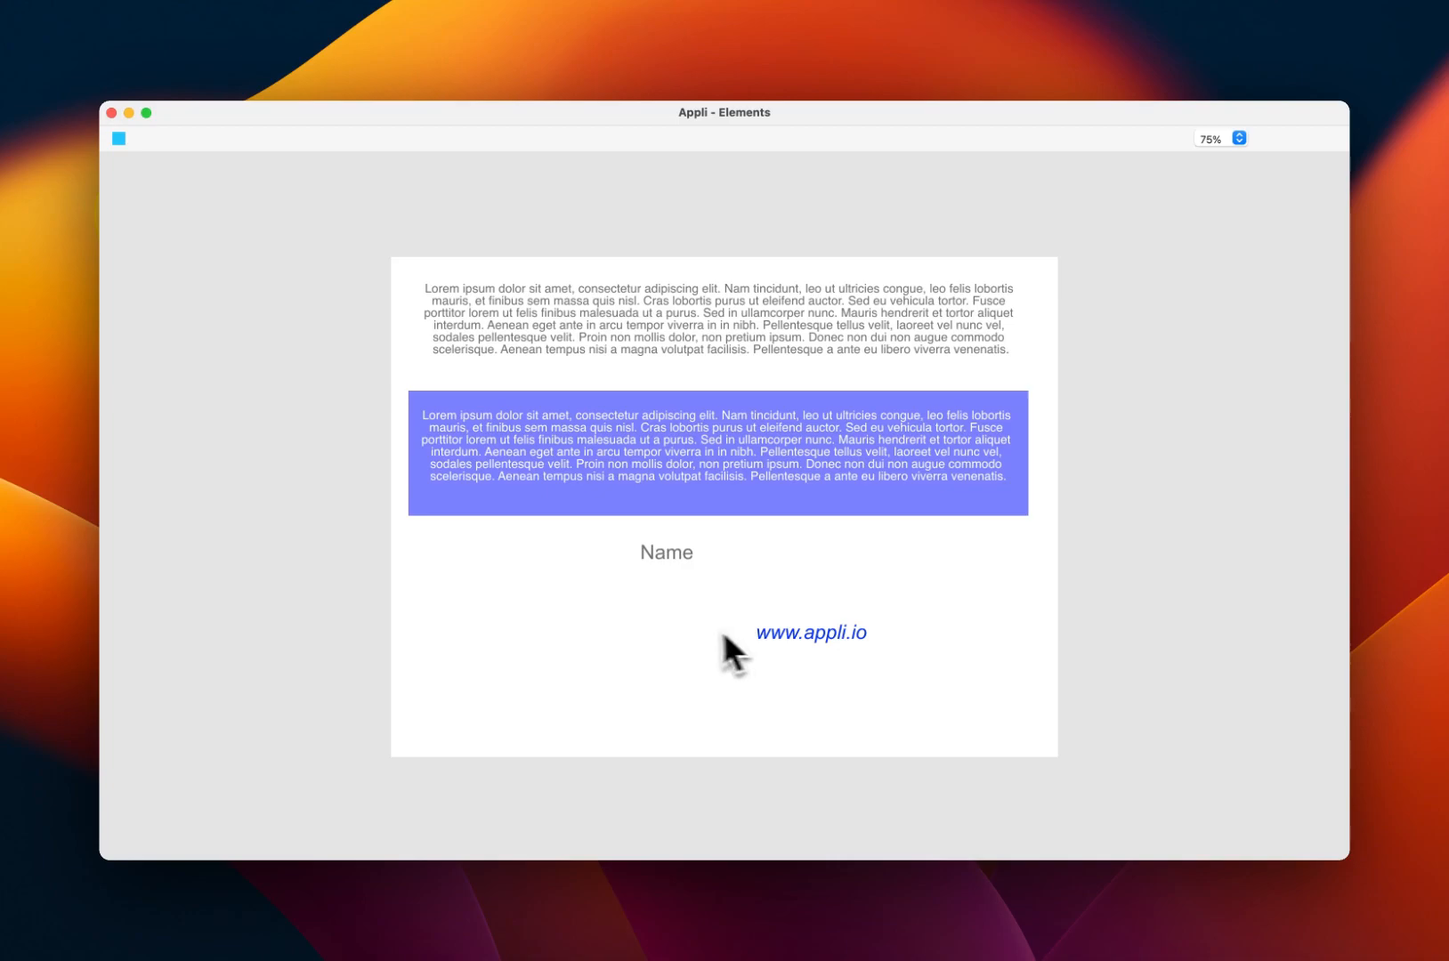
{"action": "left_click", "coordinate": [120, 138]}
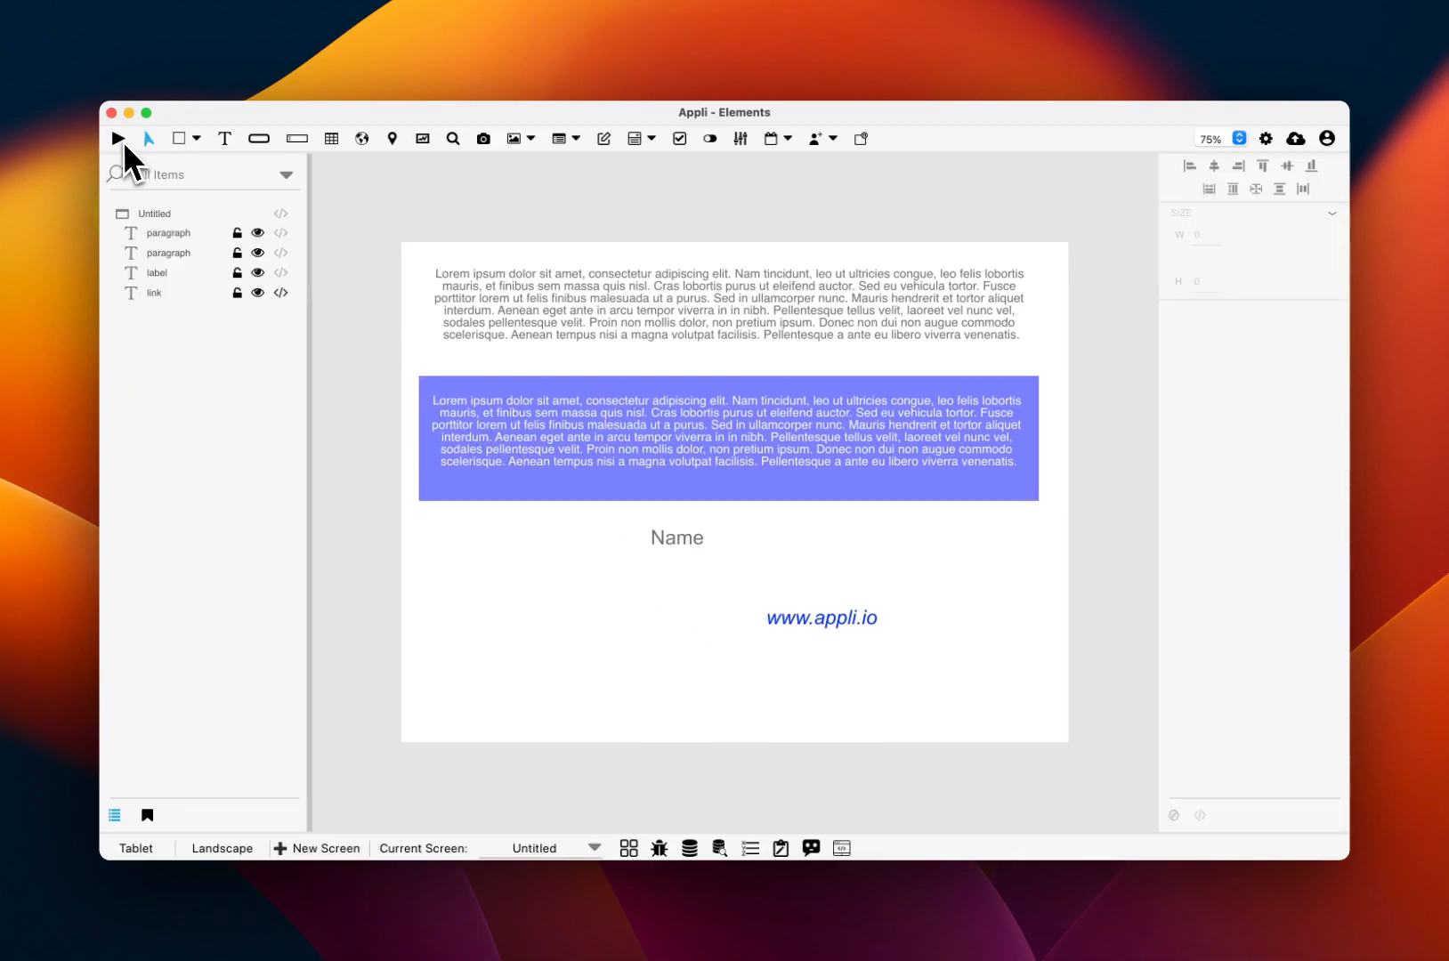